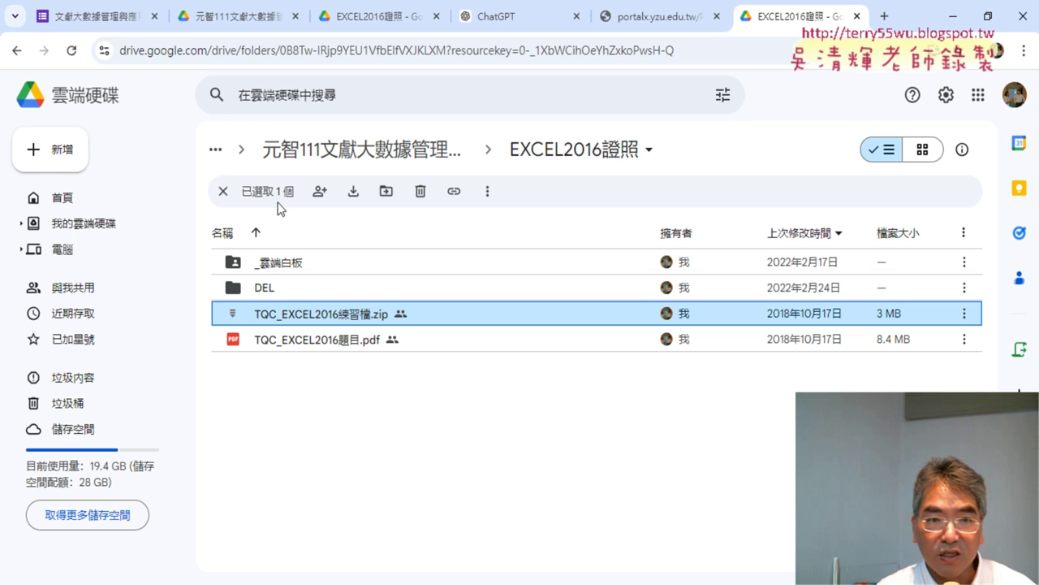
Return to the Google Forms responses and highlight the ChatGPT and Gemini labels on the 對AI平台種類的認識 chart.
click(102, 18)
scroll(213, 208, up, 10)
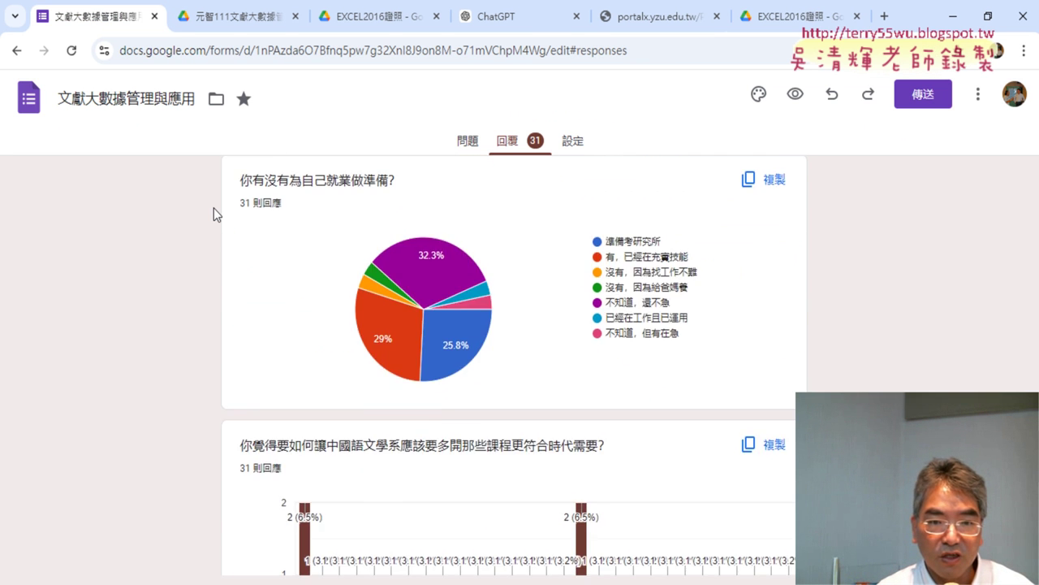
scroll(214, 208, up, 10)
scroll(214, 207, up, 5)
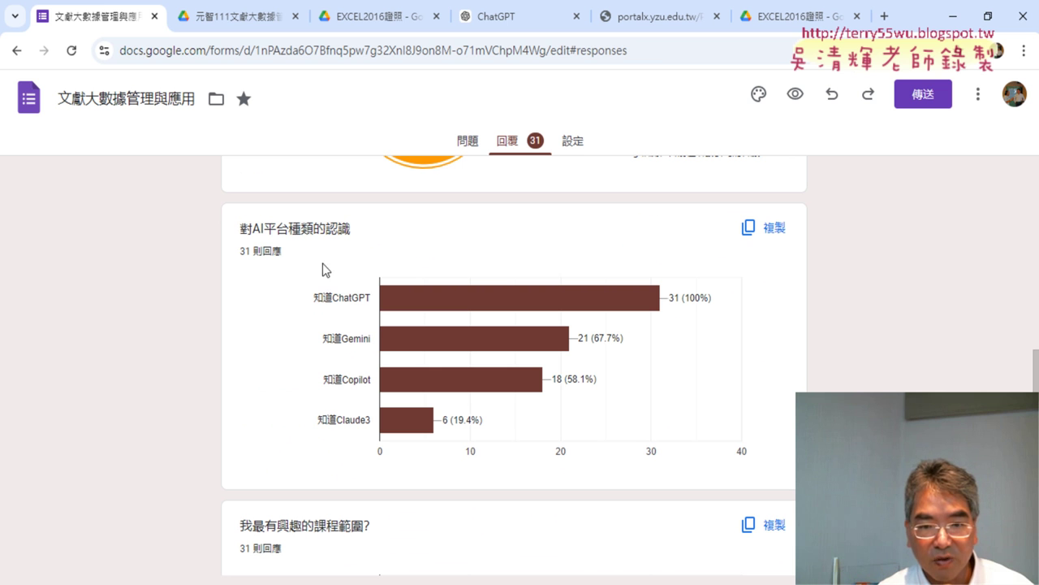
drag(374, 298, 347, 302)
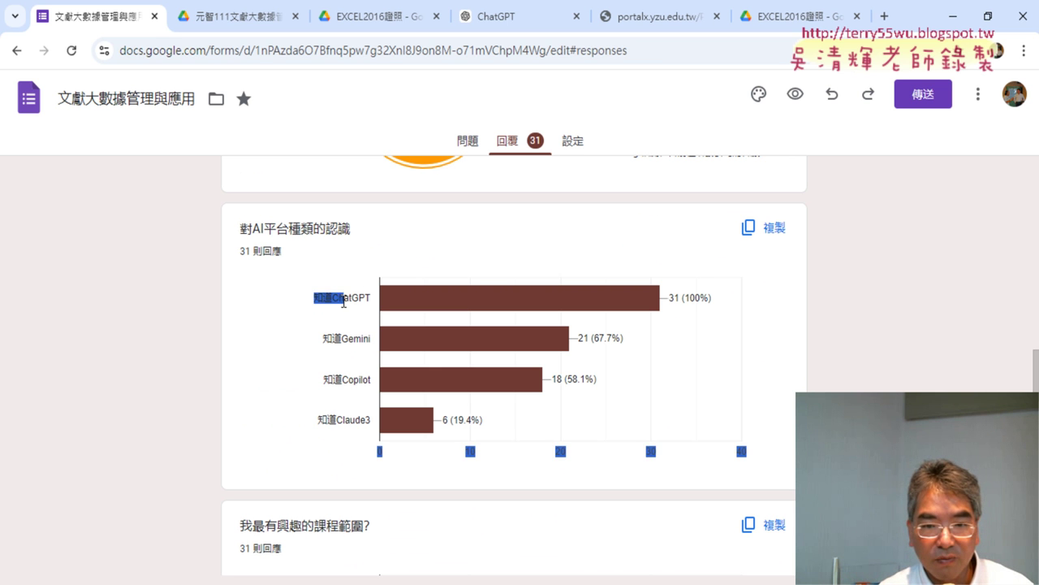
click(343, 302)
double_click(367, 300)
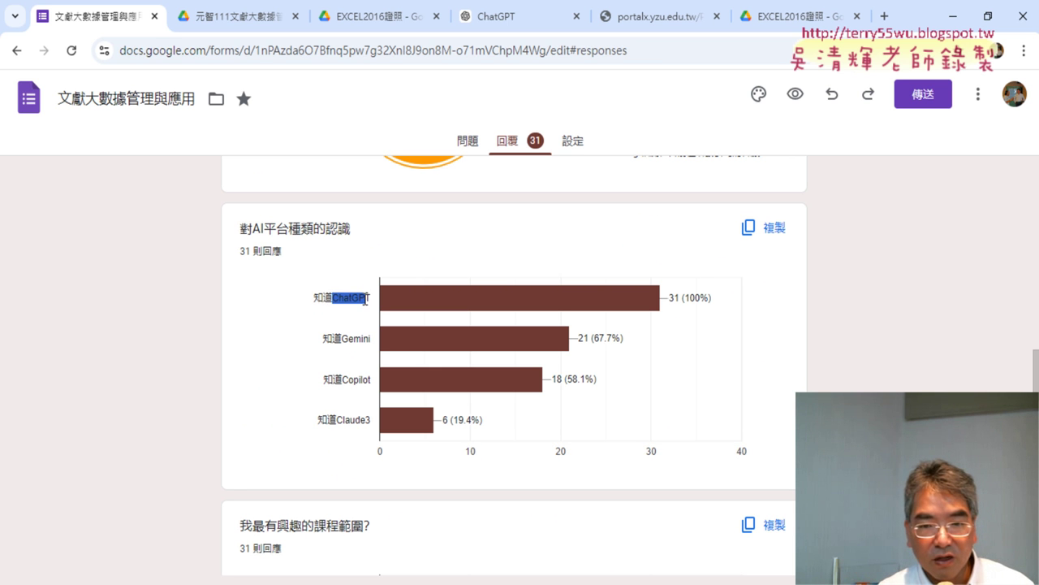
drag(341, 338, 370, 341)
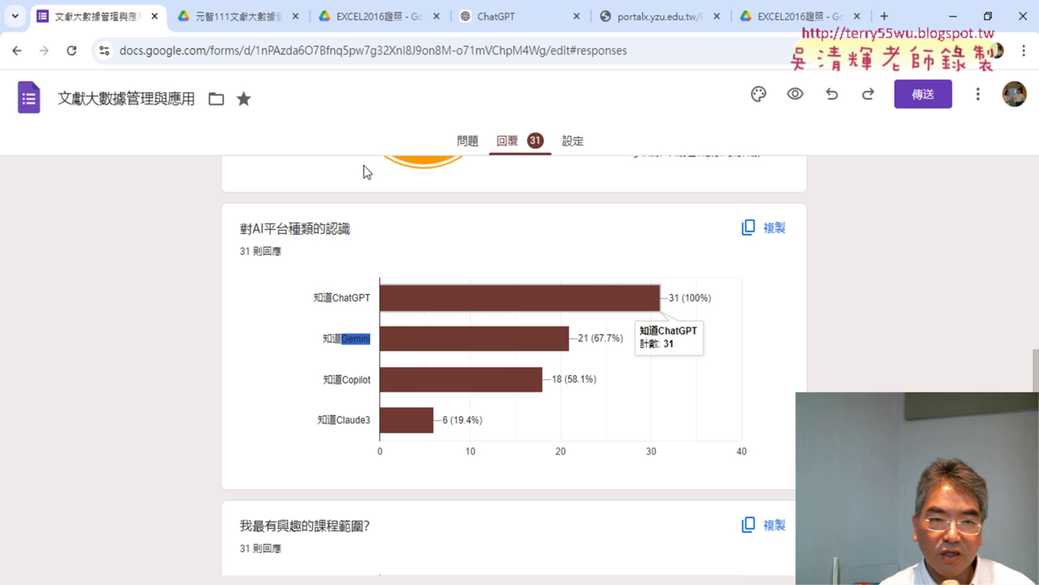
From the course Drive folder, launch Gemini through the Google apps grid.
click(235, 18)
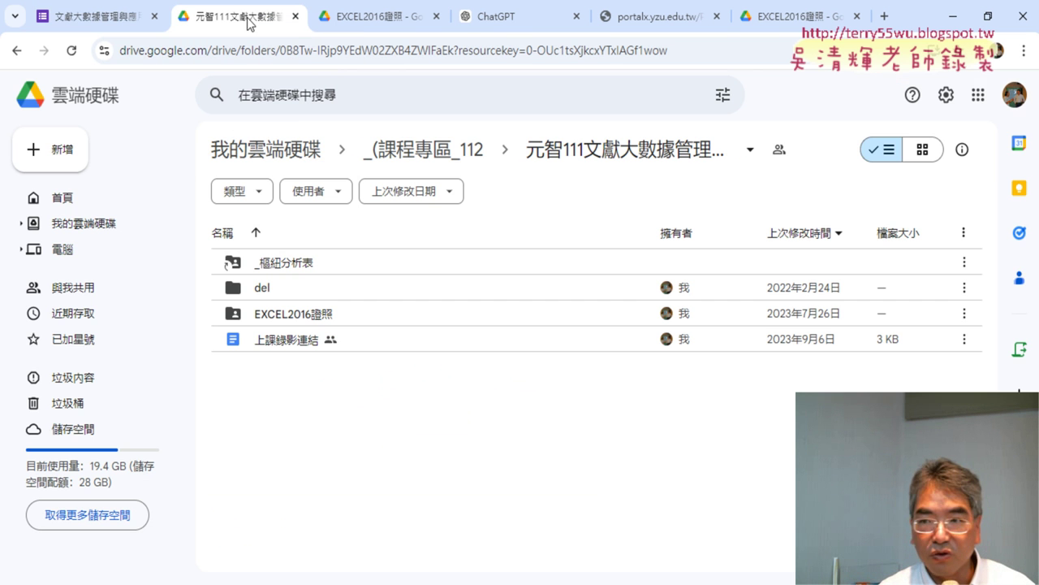
click(975, 101)
scroll(976, 225, down, 3)
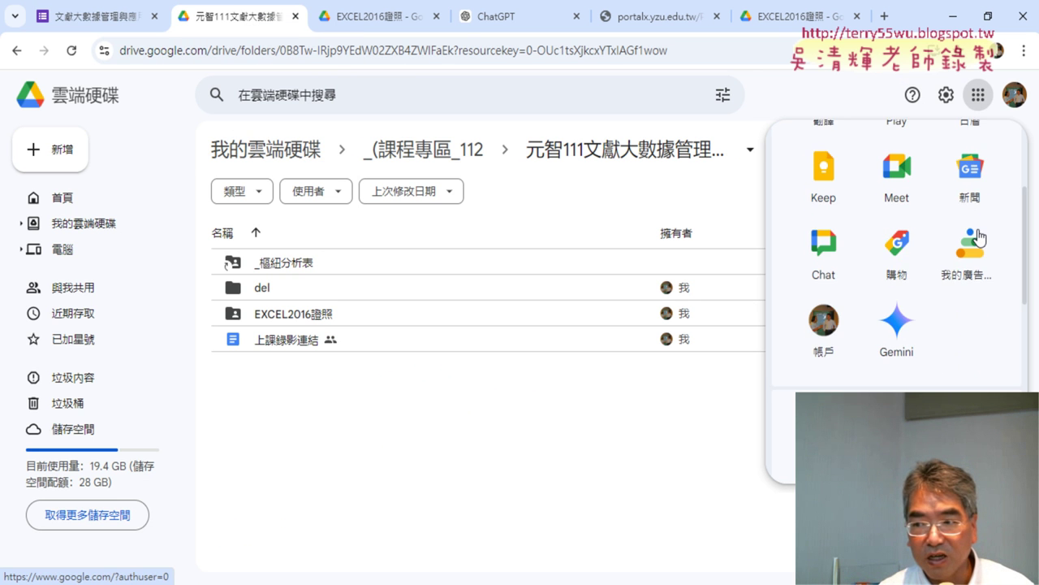
scroll(975, 243, down, 1)
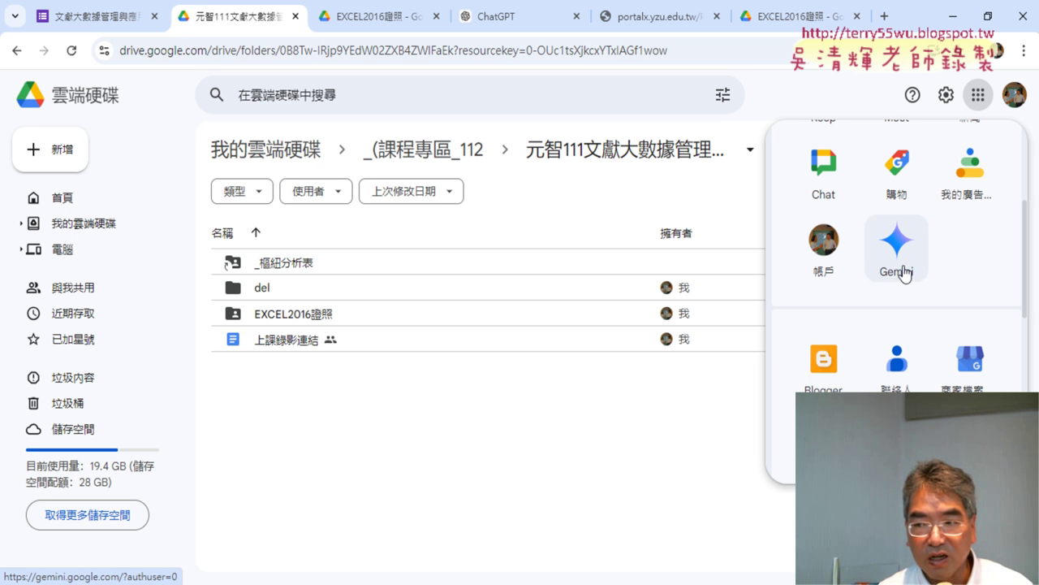
scroll(978, 265, up, 3)
scroll(978, 265, up, 1)
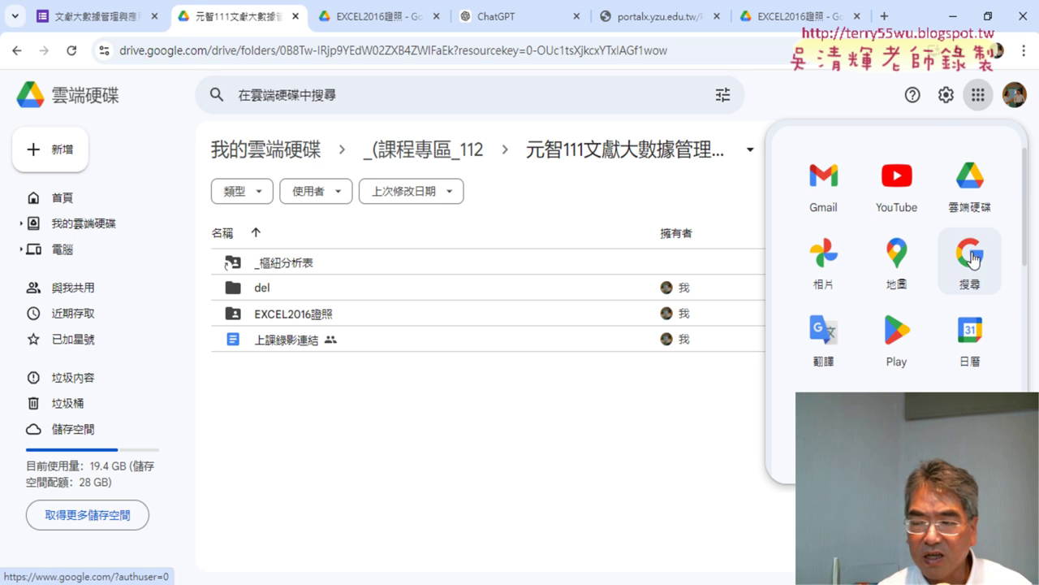
scroll(929, 244, down, 2)
scroll(928, 245, down, 2)
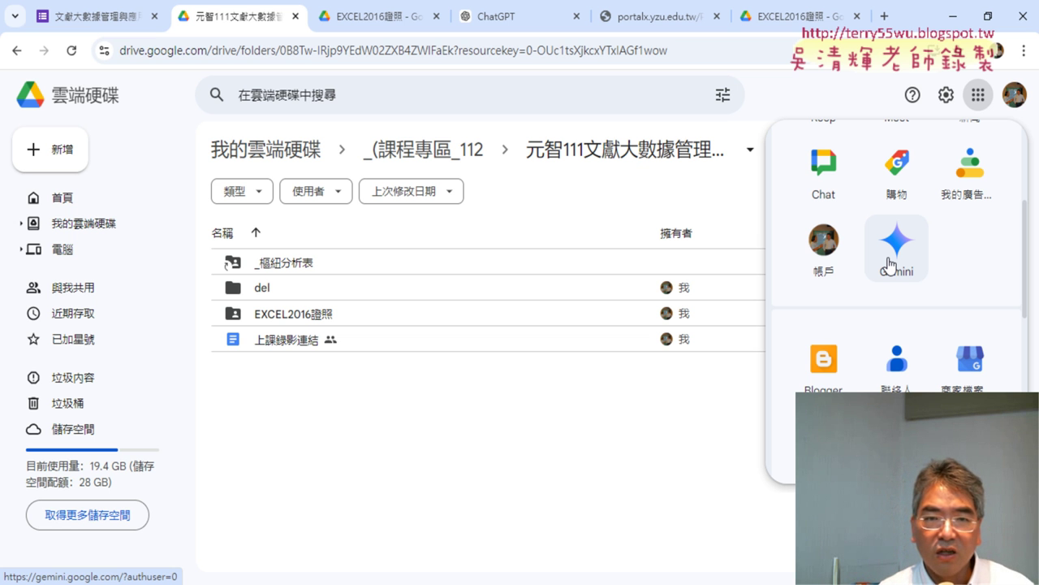
click(890, 264)
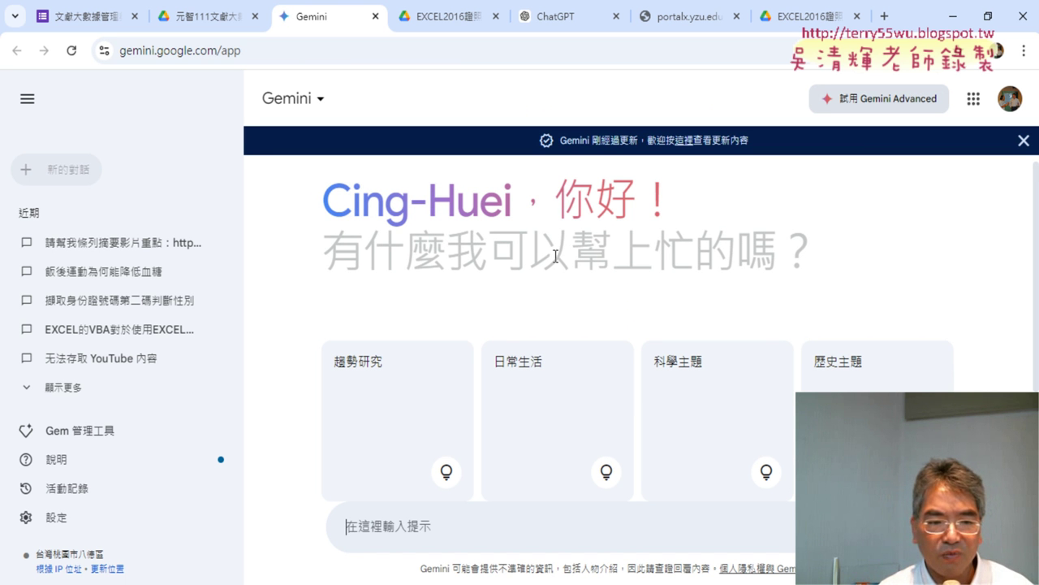
Back on the survey results, highlight the ChatGPT-through-Copilot labels, then the Copilot label alone.
click(89, 18)
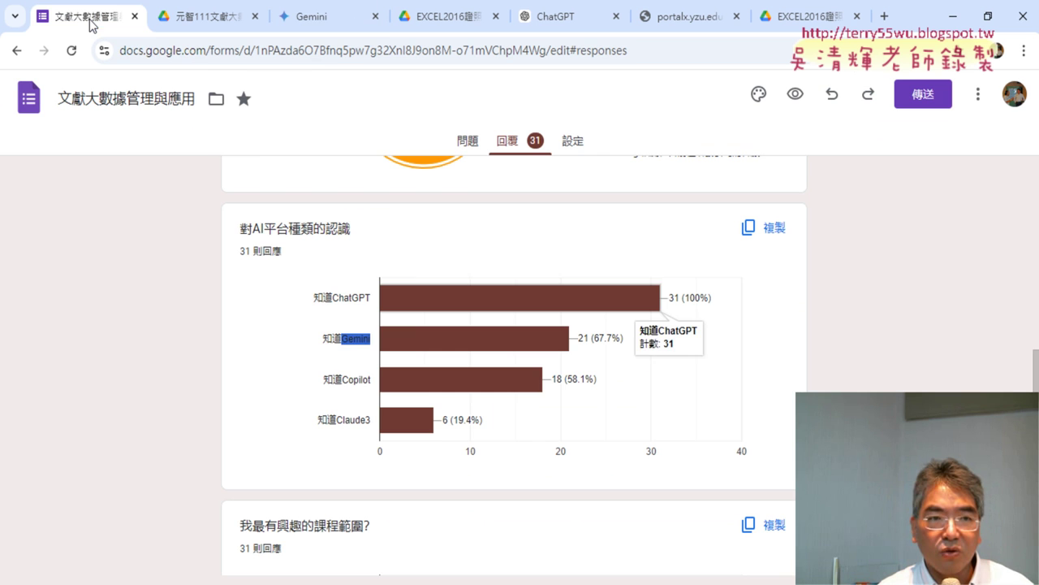
drag(375, 386, 316, 294)
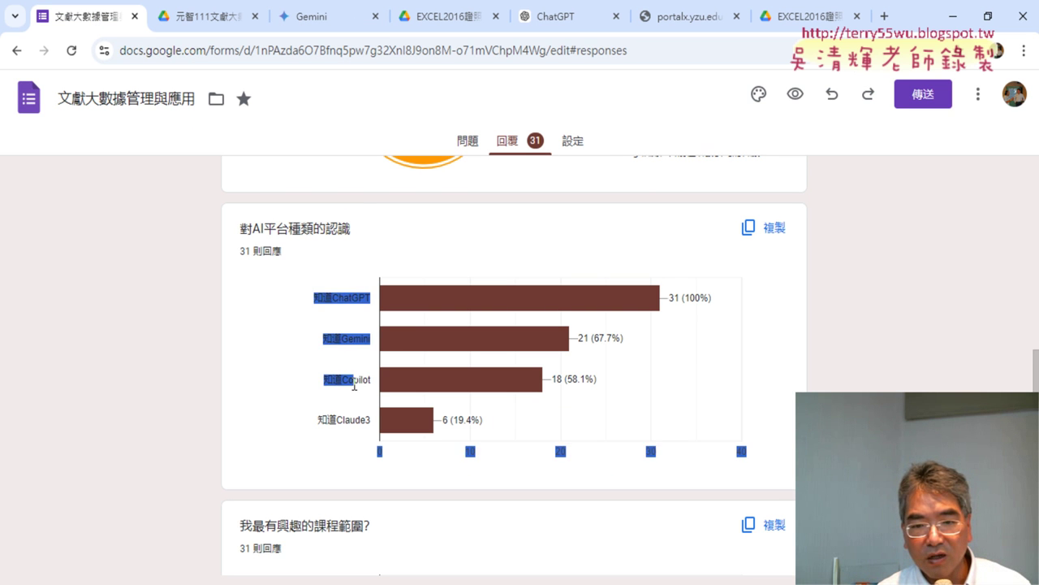
click(348, 383)
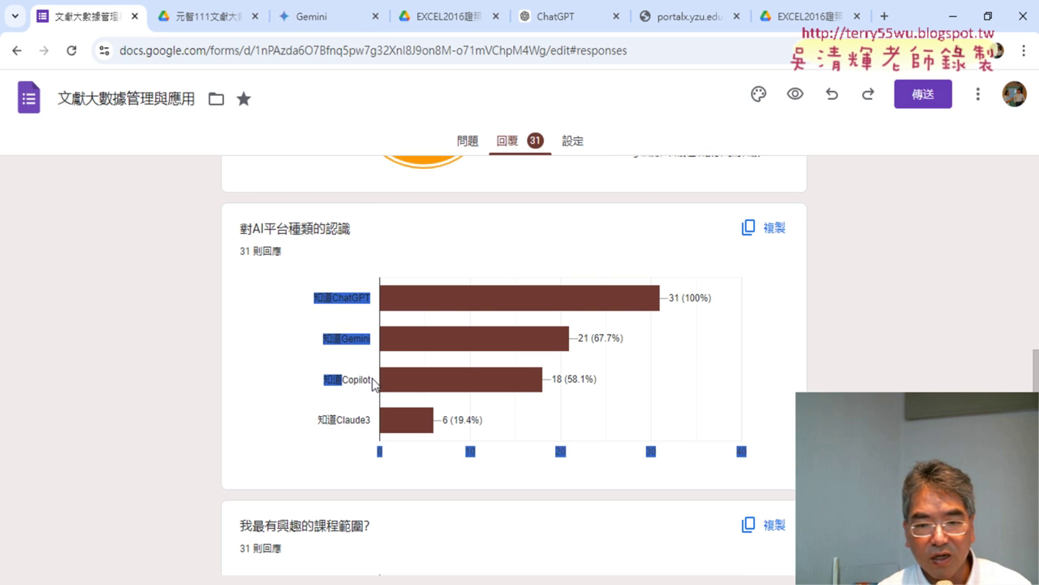
drag(351, 378, 370, 383)
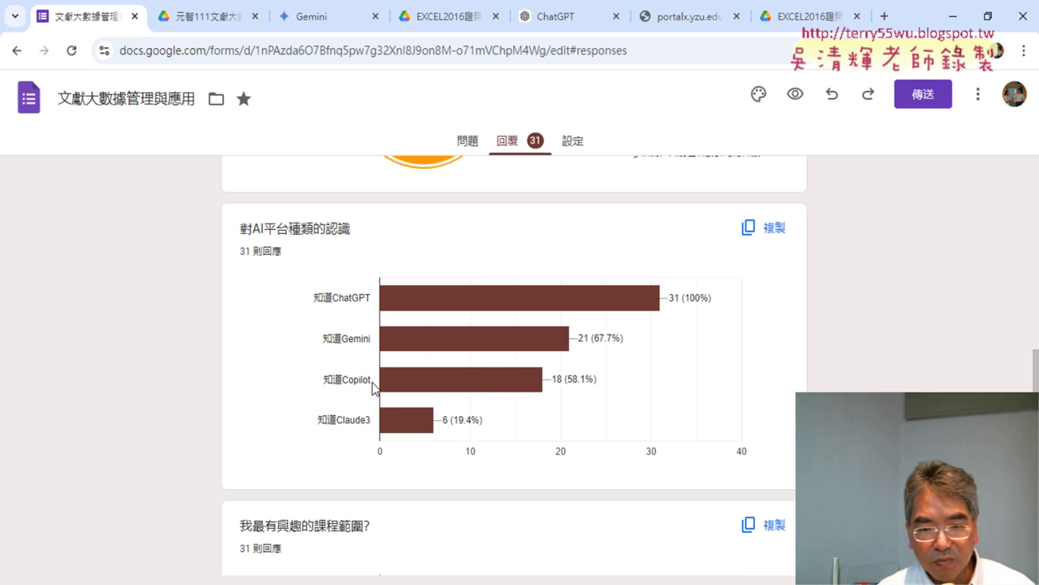
drag(375, 388, 317, 294)
click(343, 382)
drag(343, 382, 367, 381)
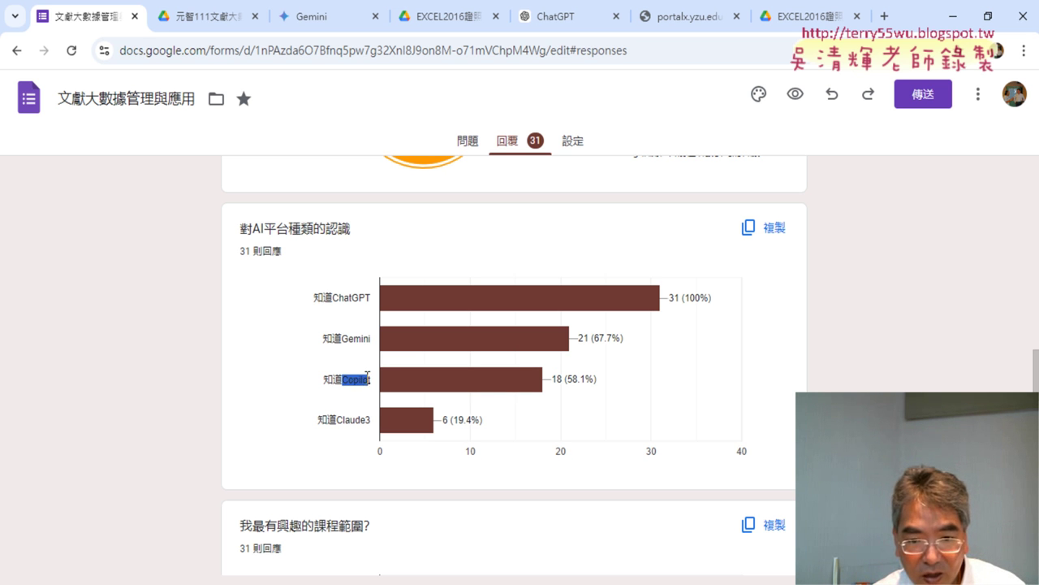
click(368, 382)
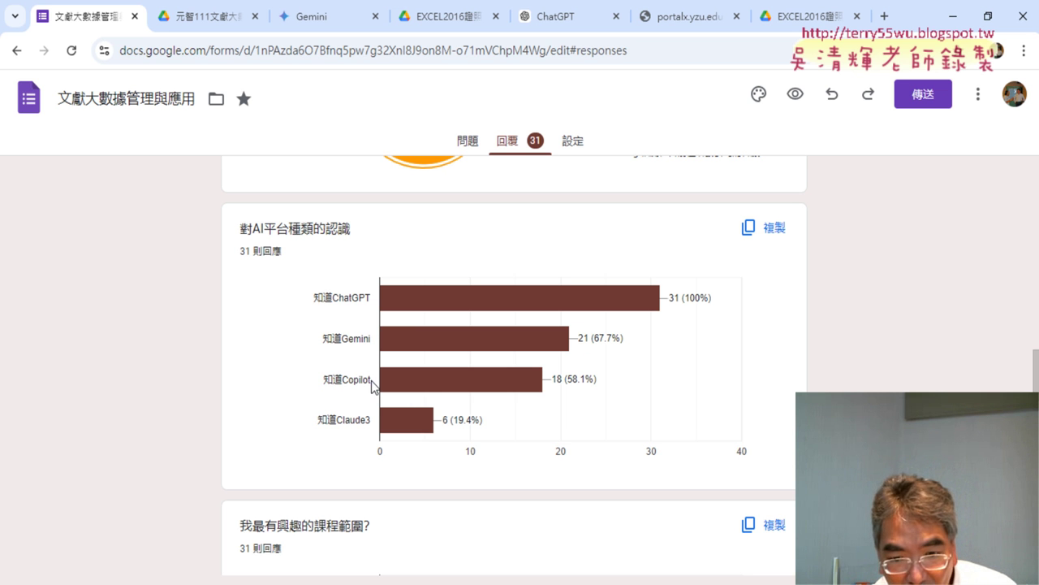
Highlight the Claude3 and ChatGPT chart labels, then switch to the ChatGPT tab.
drag(362, 382, 365, 386)
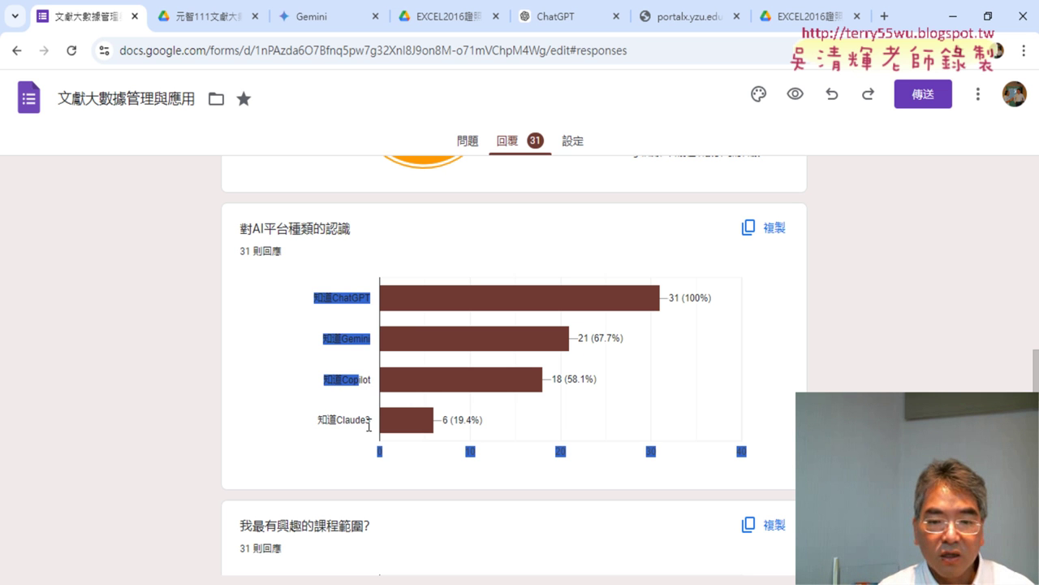
drag(365, 423, 336, 424)
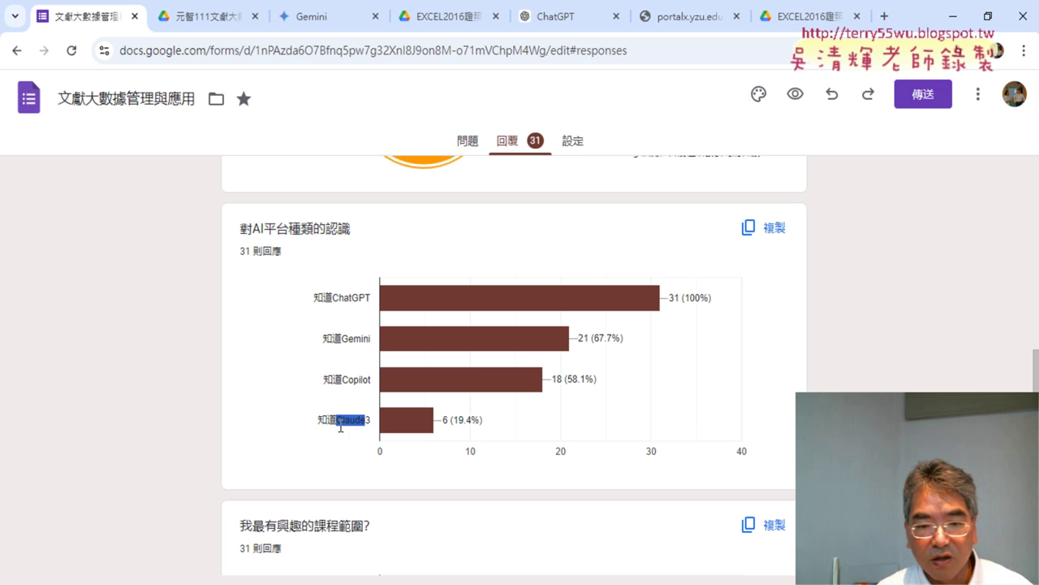
click(341, 452)
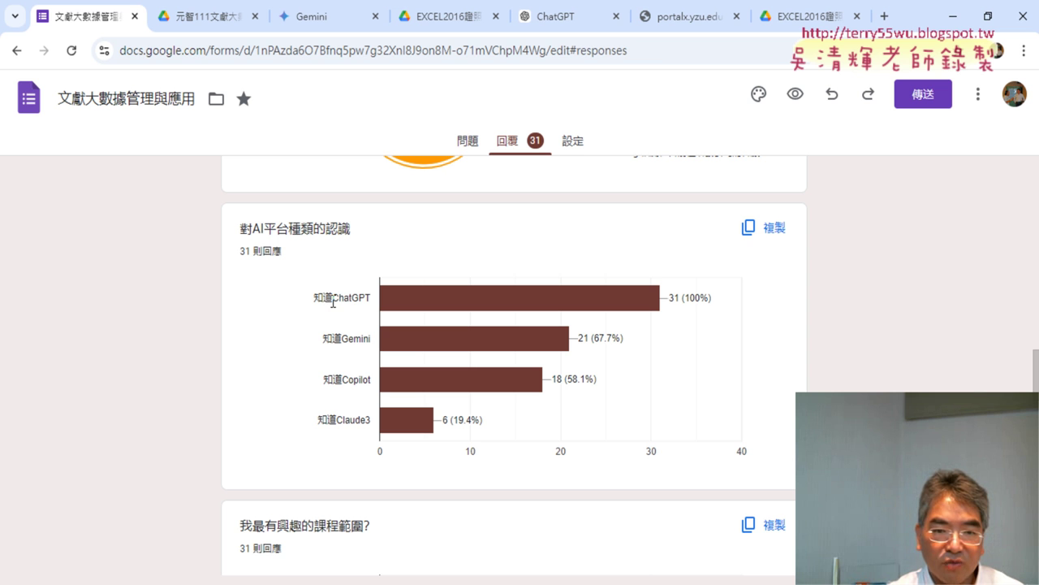
drag(364, 293, 371, 298)
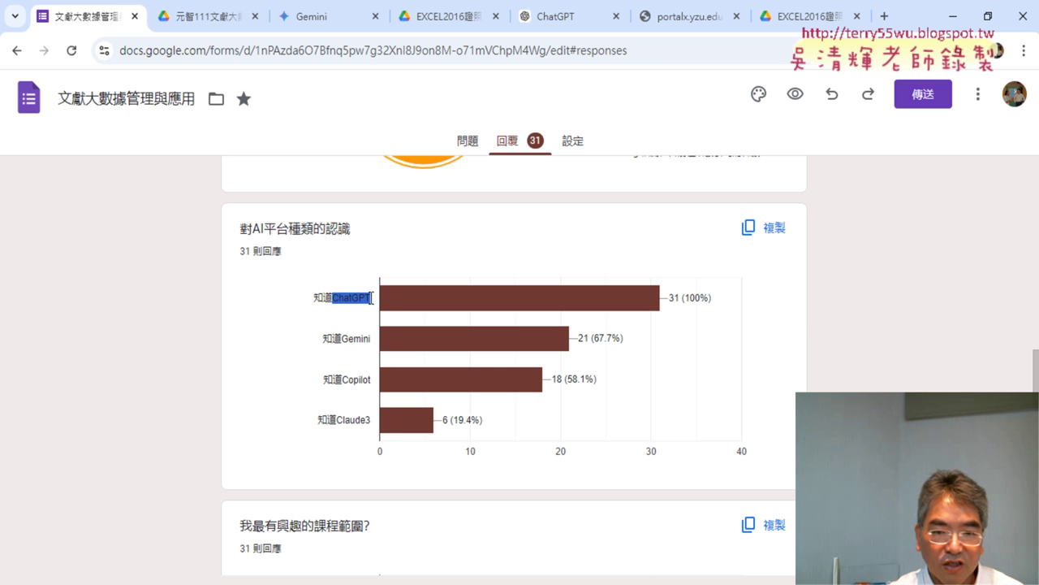
click(573, 23)
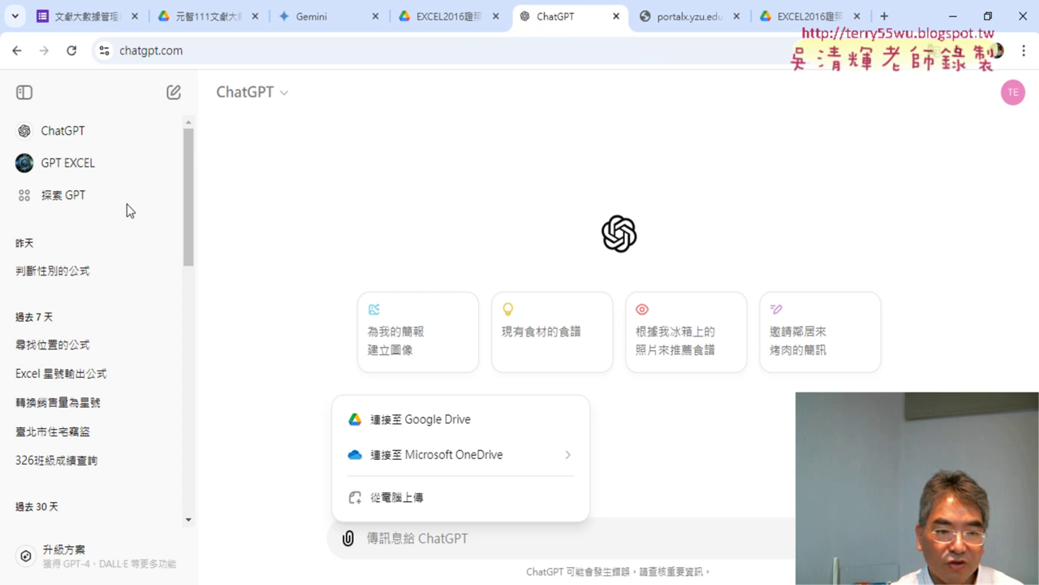
Open the 326班級成績查詢 conversation and bring up its share dialog.
click(188, 244)
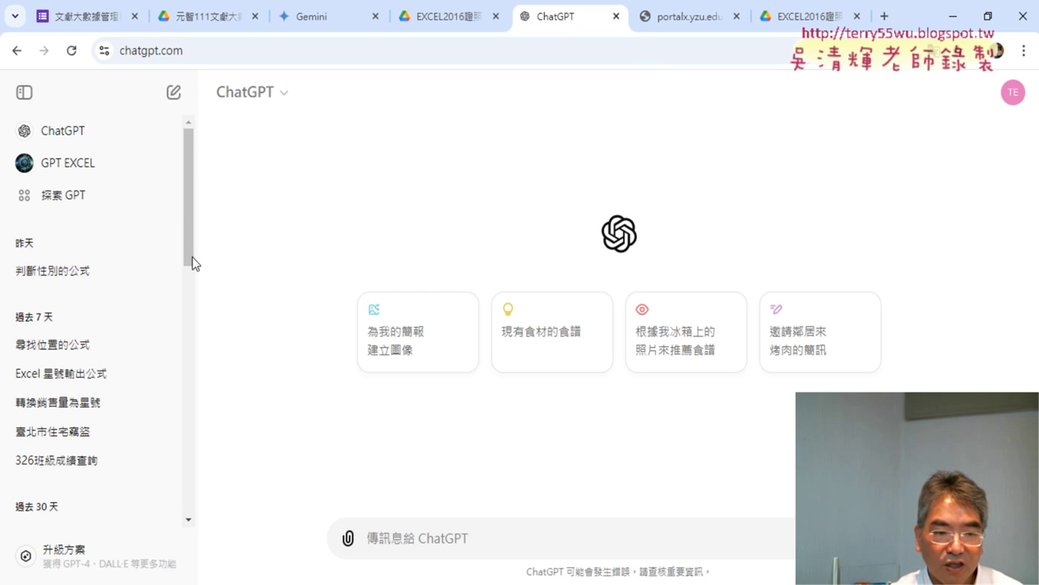
click(98, 471)
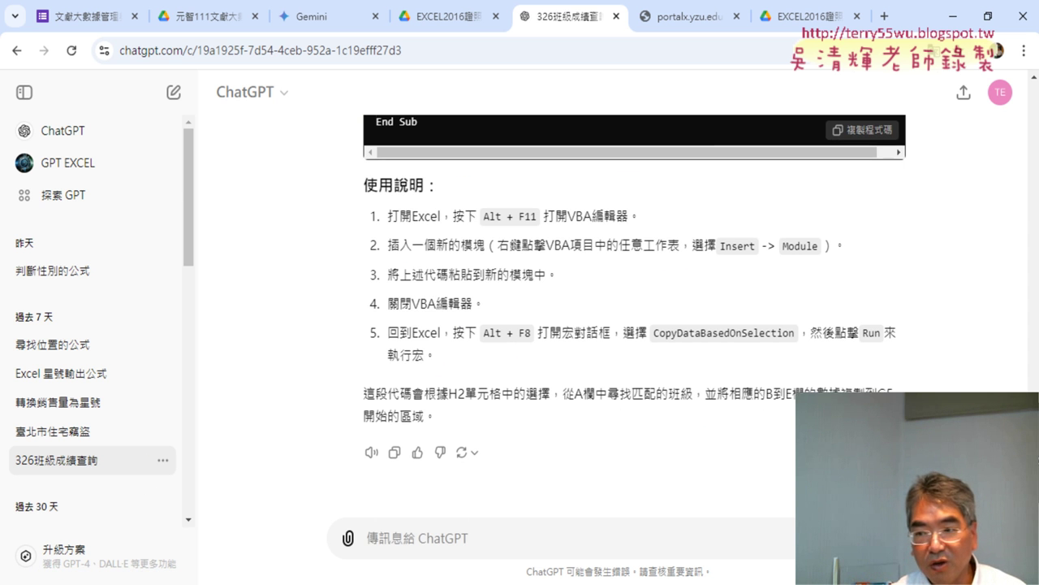
drag(1027, 463, 1027, 125)
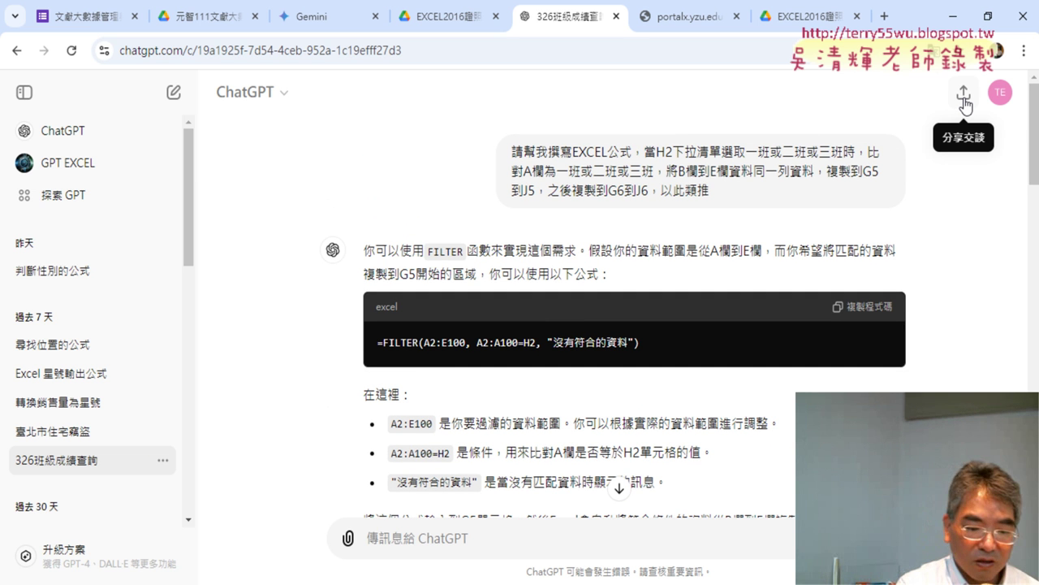
drag(971, 151, 990, 145)
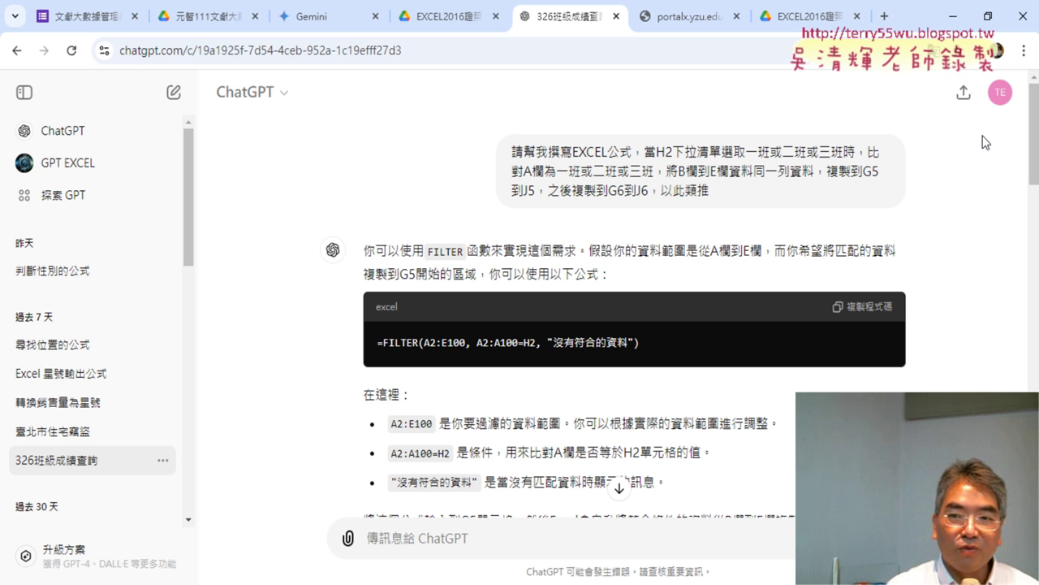
click(963, 94)
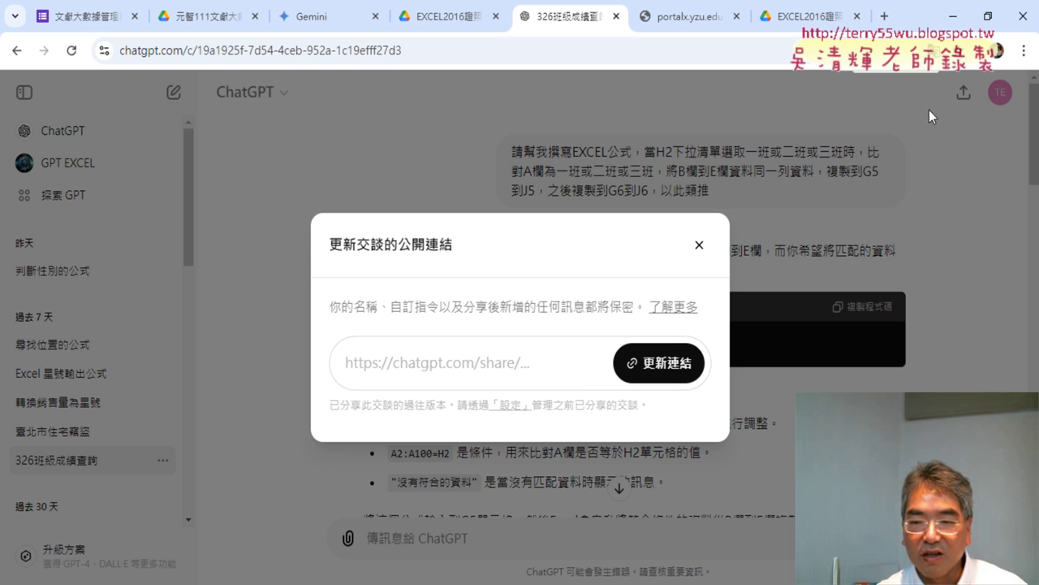
Update the 326班級成績查詢 public link, copy it to the clipboard, and close the dialog.
click(618, 364)
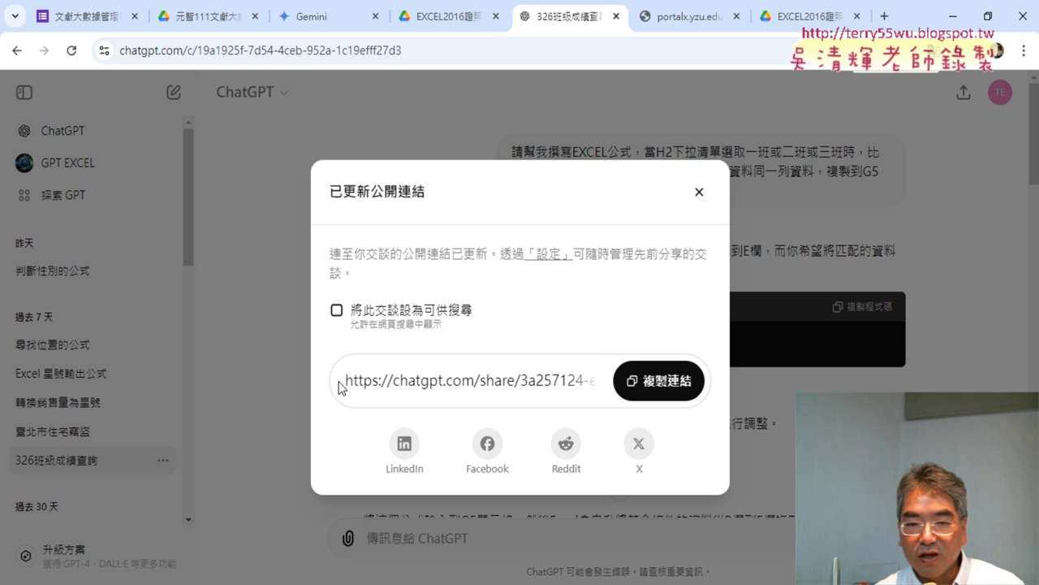
click(662, 382)
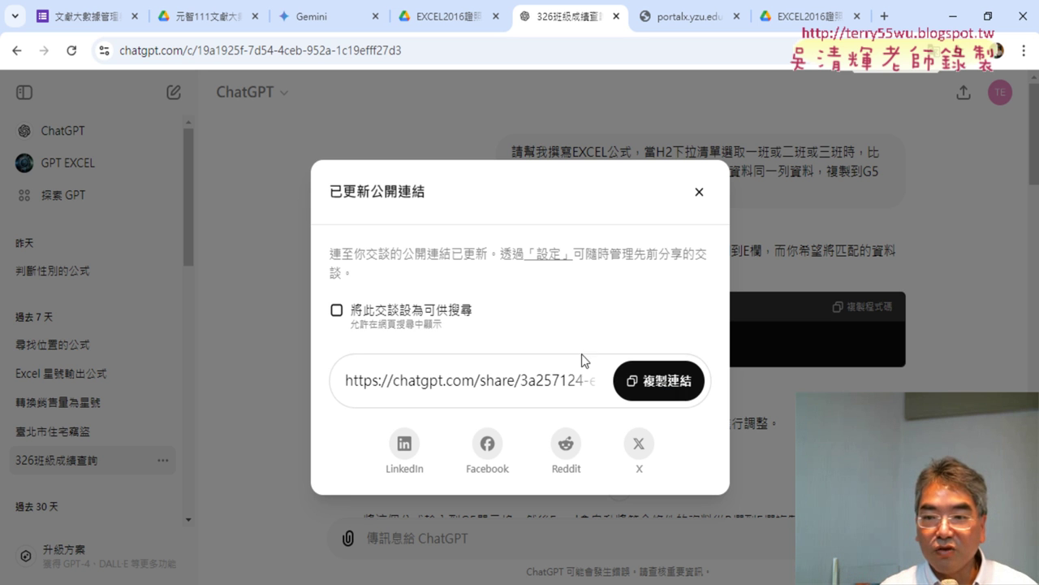
click(678, 386)
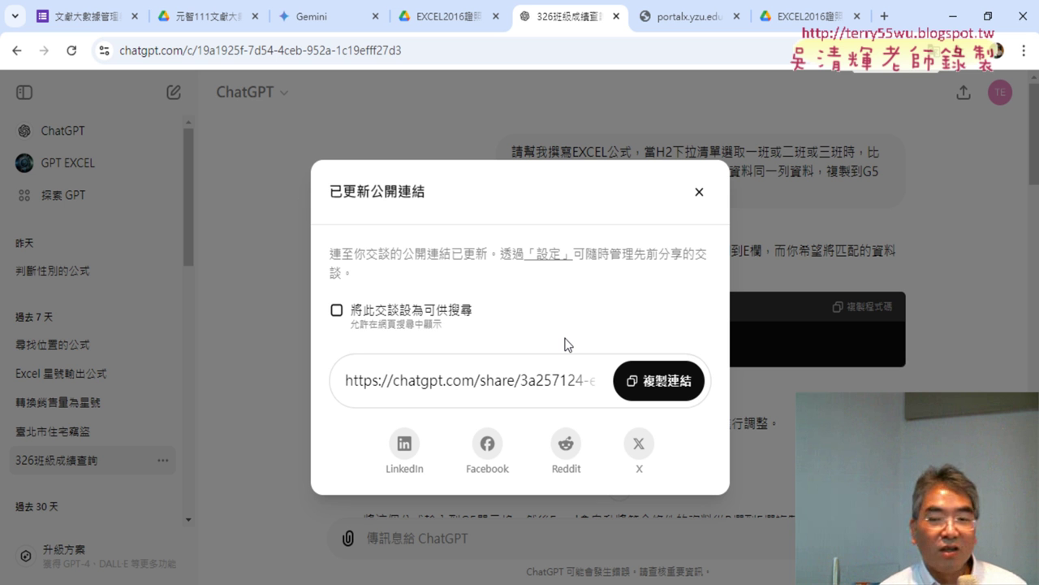
click(703, 197)
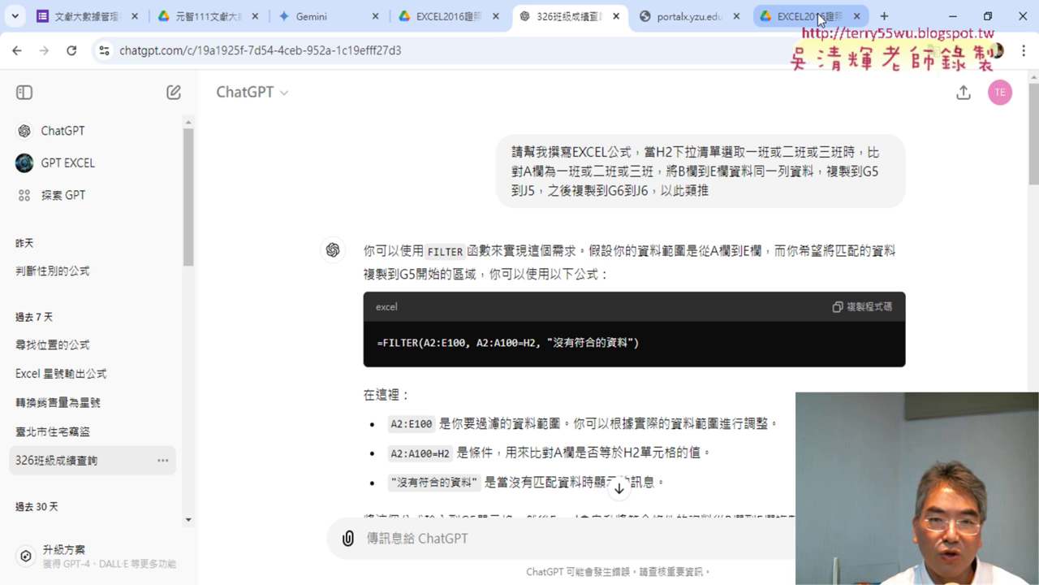
Switch to the EXCEL2016證照 Google Drive tab.
mouse_move(820, 19)
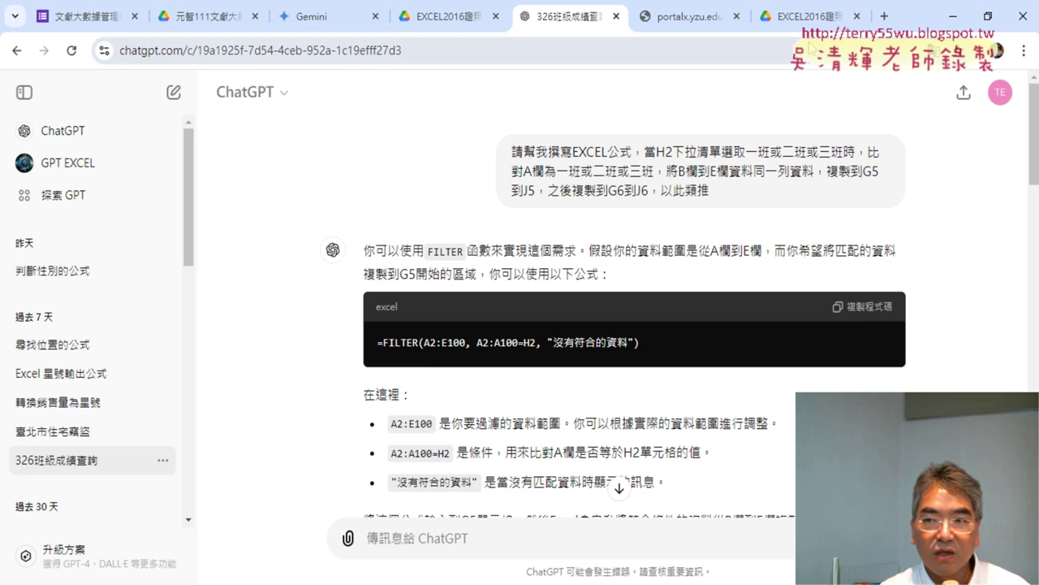
click(814, 16)
Open TQC_EXCEL2016題目.pdf in Drive preview and zoom in two levels.
click(324, 343)
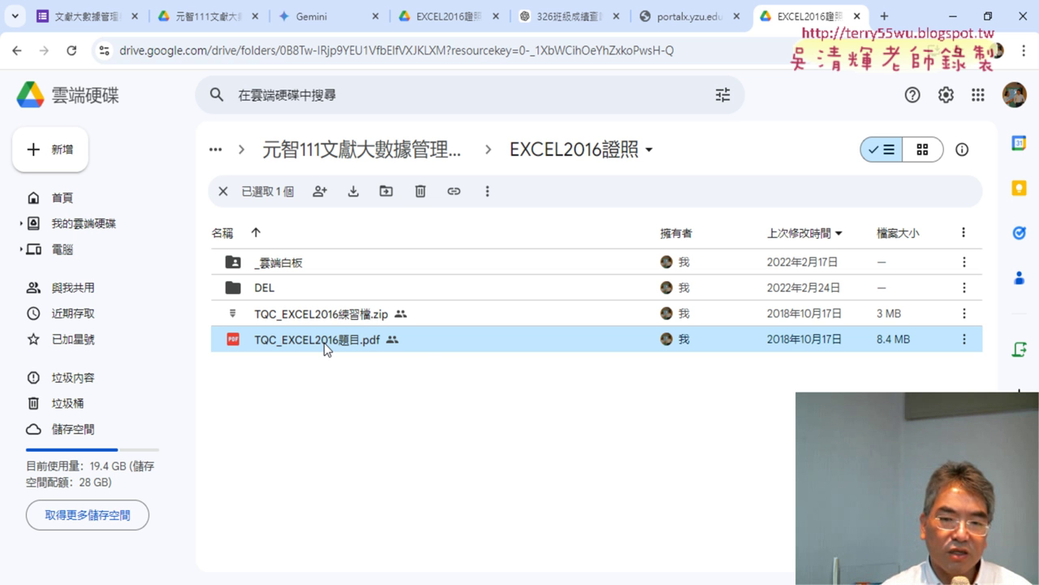
double_click(324, 342)
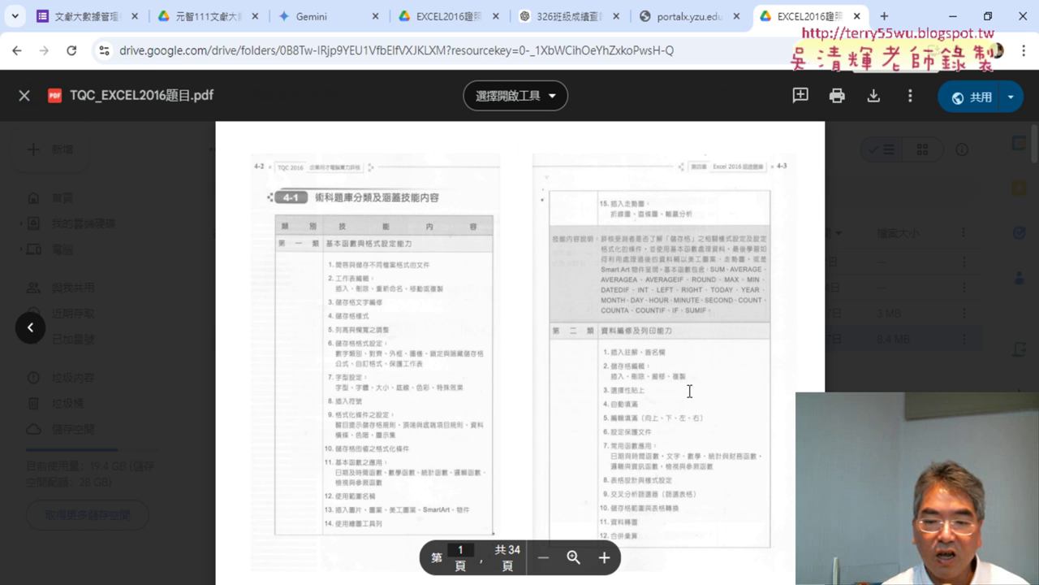
click(604, 557)
click(604, 557)
Scroll through PDF pages 1–5, stopping at the EX01 DATEDIF and TODAY age task.
scroll(665, 400, down, 5)
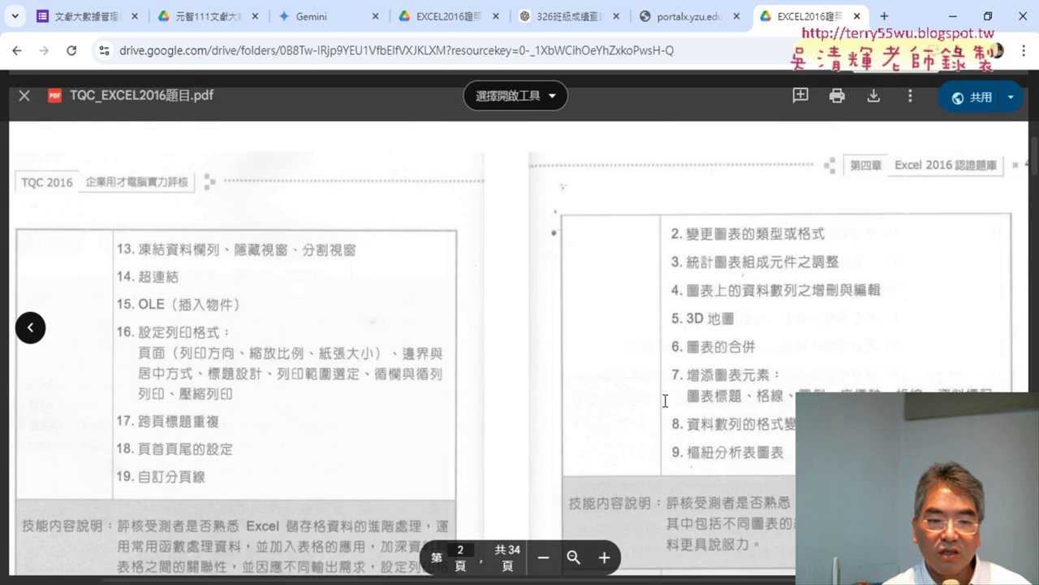
scroll(665, 400, down, 5)
scroll(665, 400, down, 5)
scroll(665, 400, down, 4)
scroll(665, 401, down, 3)
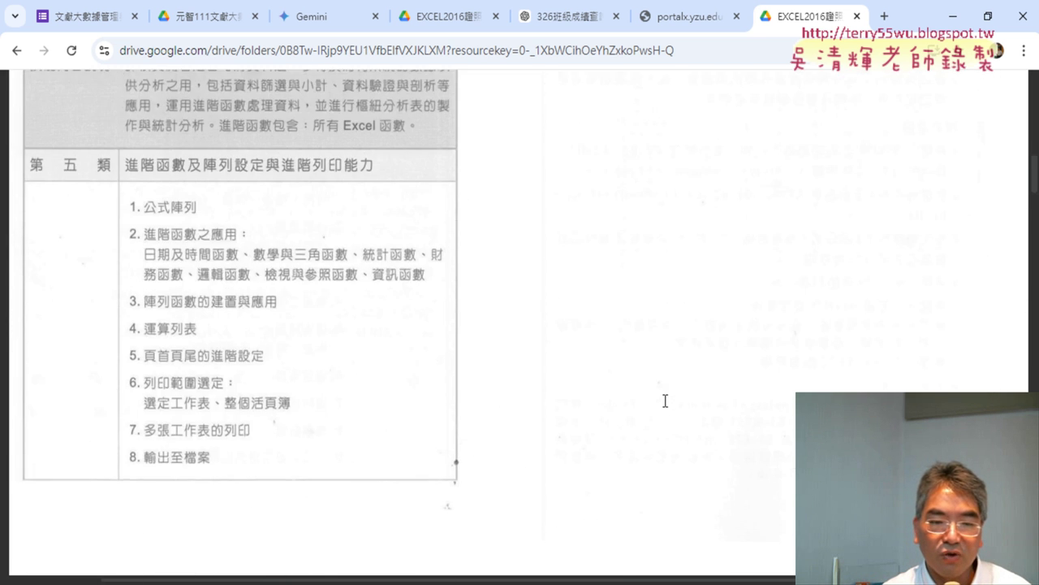
scroll(665, 400, down, 5)
scroll(665, 400, down, 1)
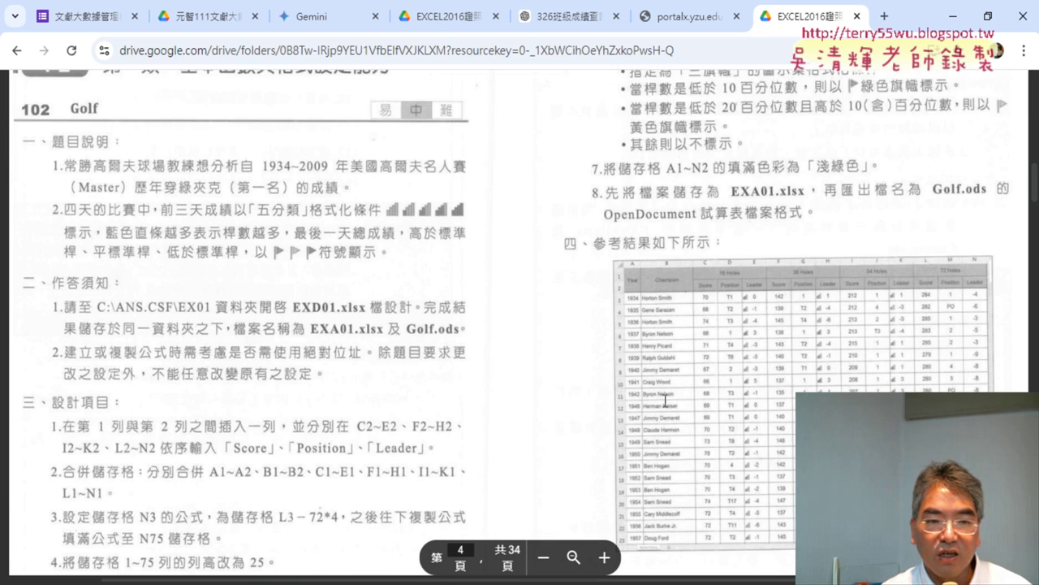
scroll(249, 285, down, 2)
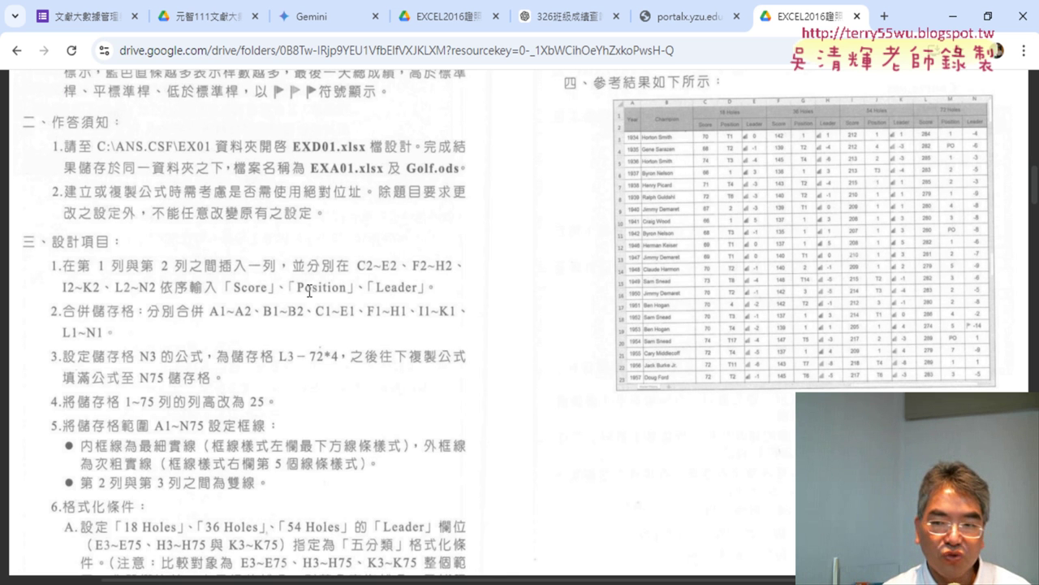
scroll(353, 300, up, 2)
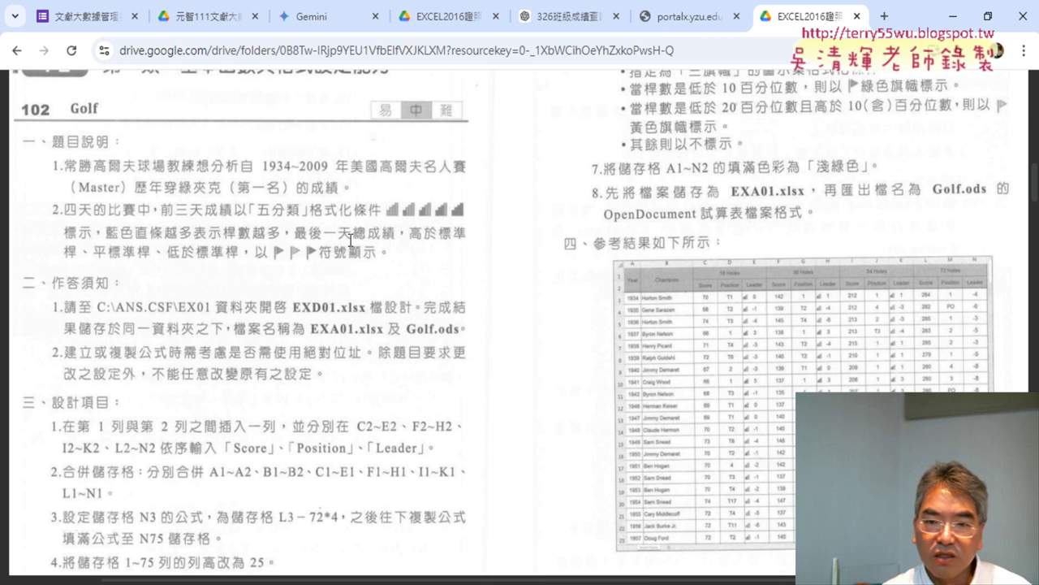
scroll(413, 333, down, 4)
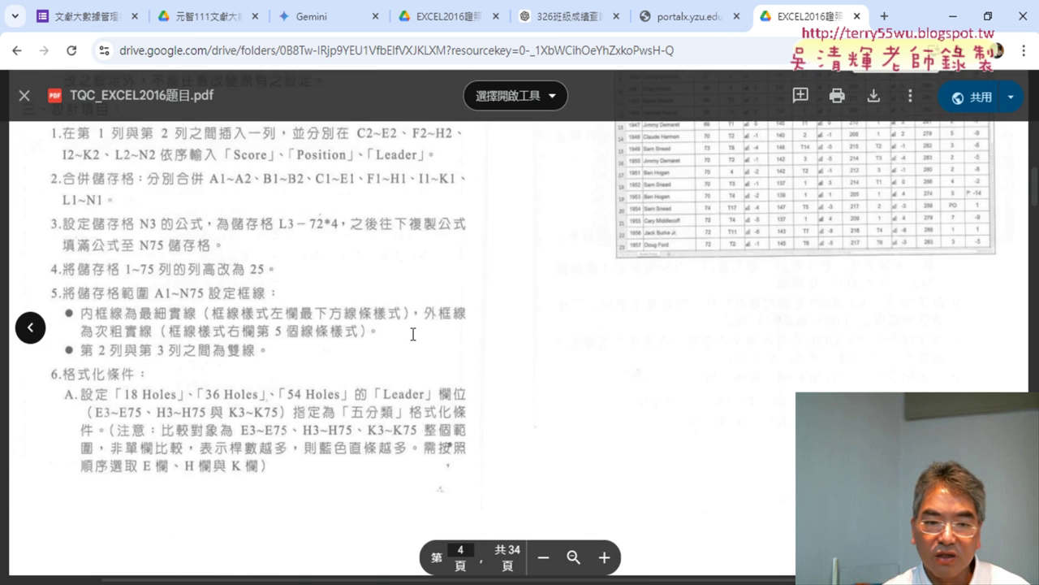
scroll(413, 334, down, 2)
scroll(413, 334, down, 5)
scroll(412, 334, down, 1)
scroll(412, 334, down, 4)
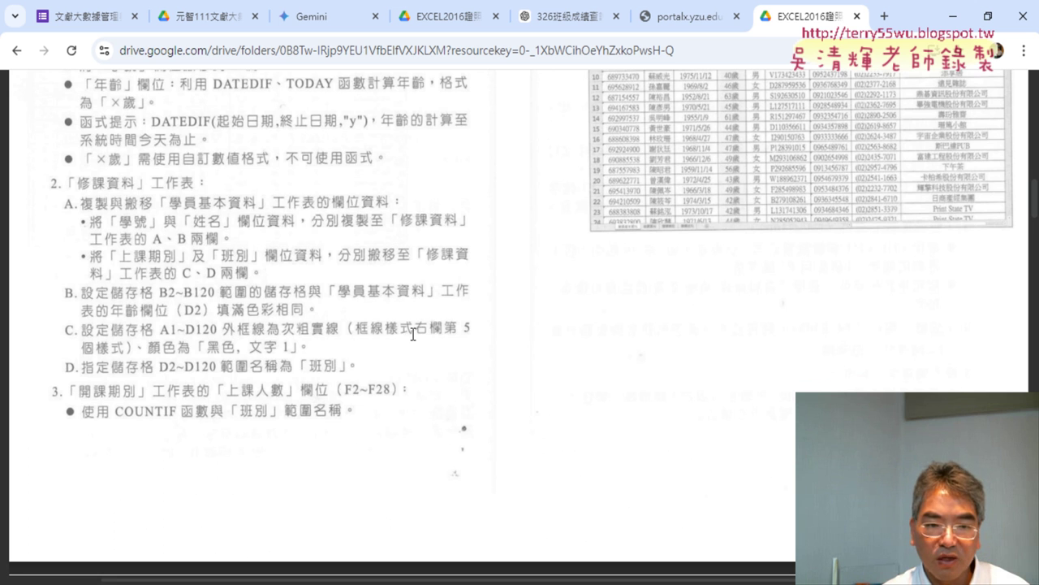
scroll(412, 334, up, 1)
scroll(414, 333, up, 1)
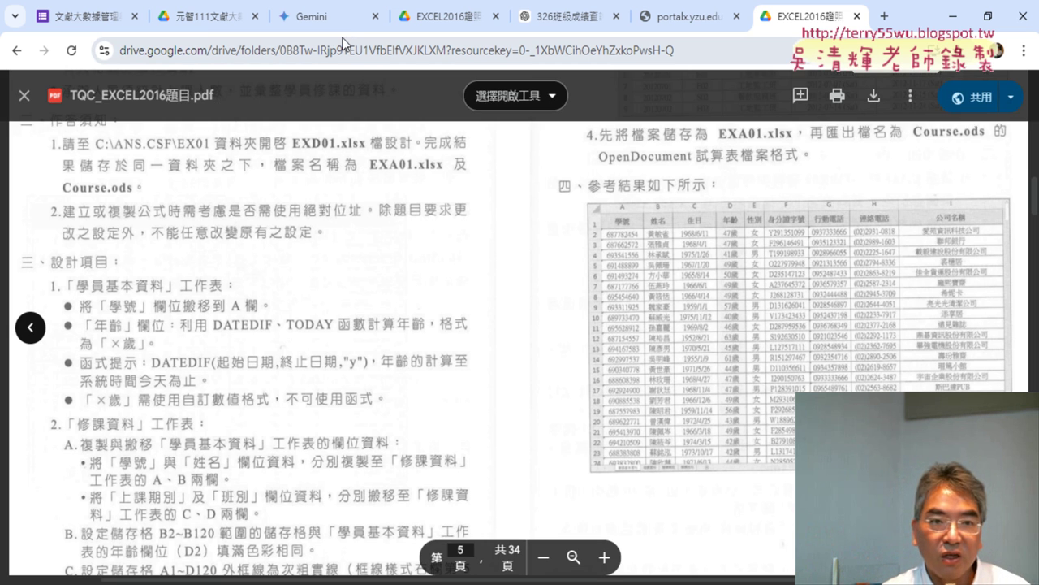
Open the EXCEL2016證照 folder and download TQC_EXCEL2016練習檔.zip.
click(199, 21)
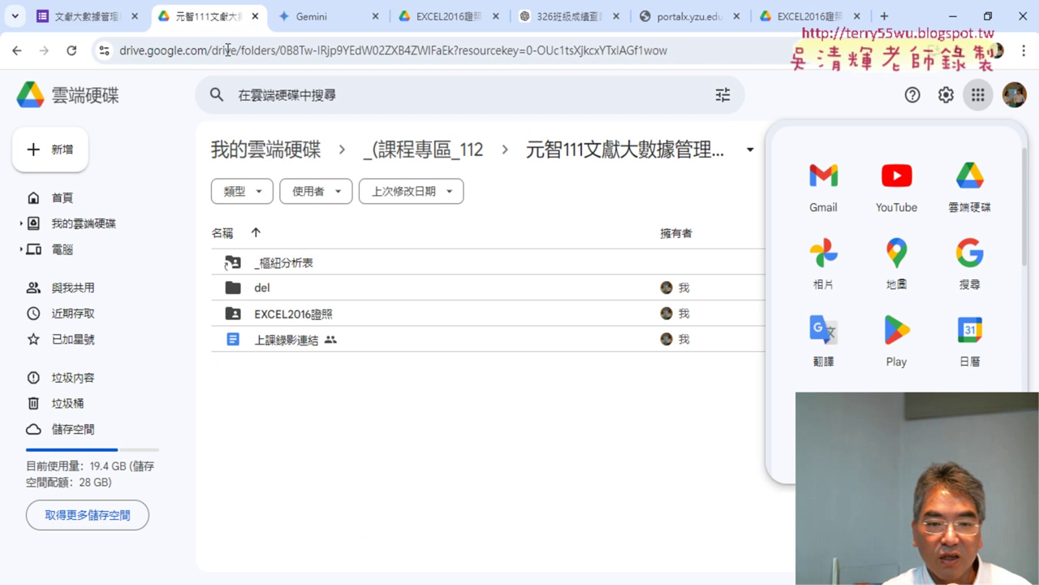
double_click(445, 315)
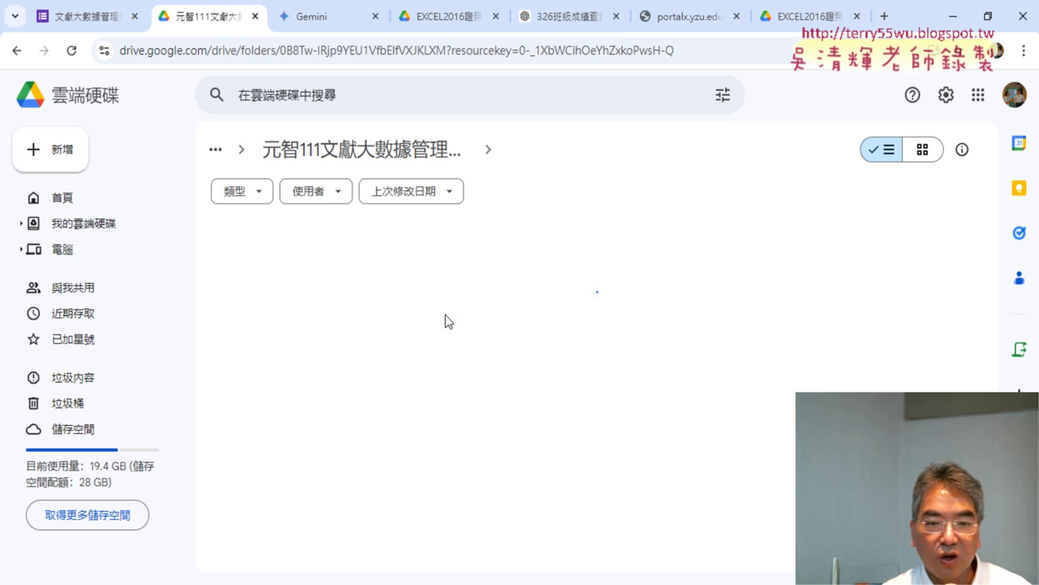
click(396, 317)
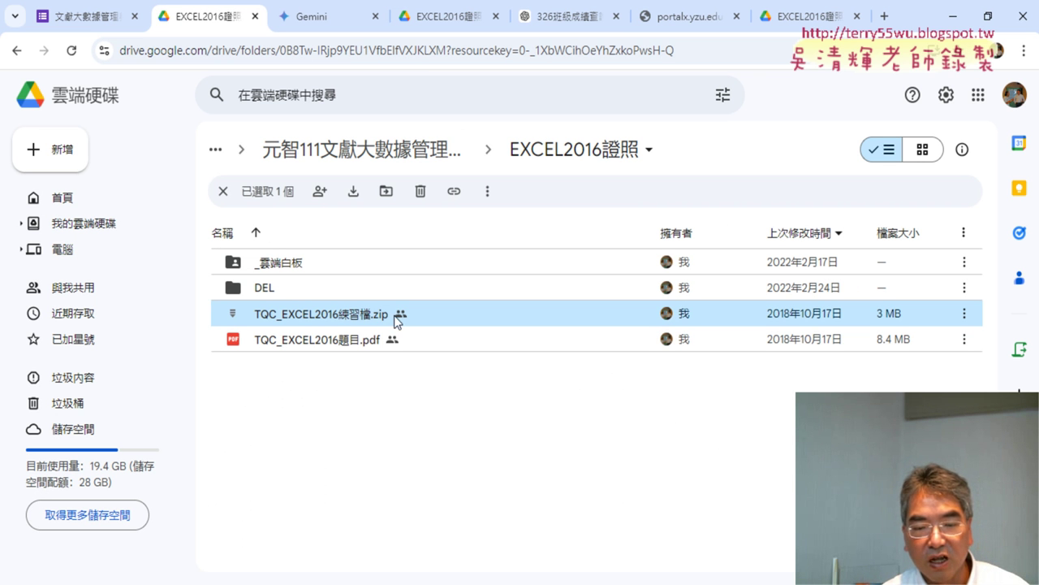
right_click(385, 311)
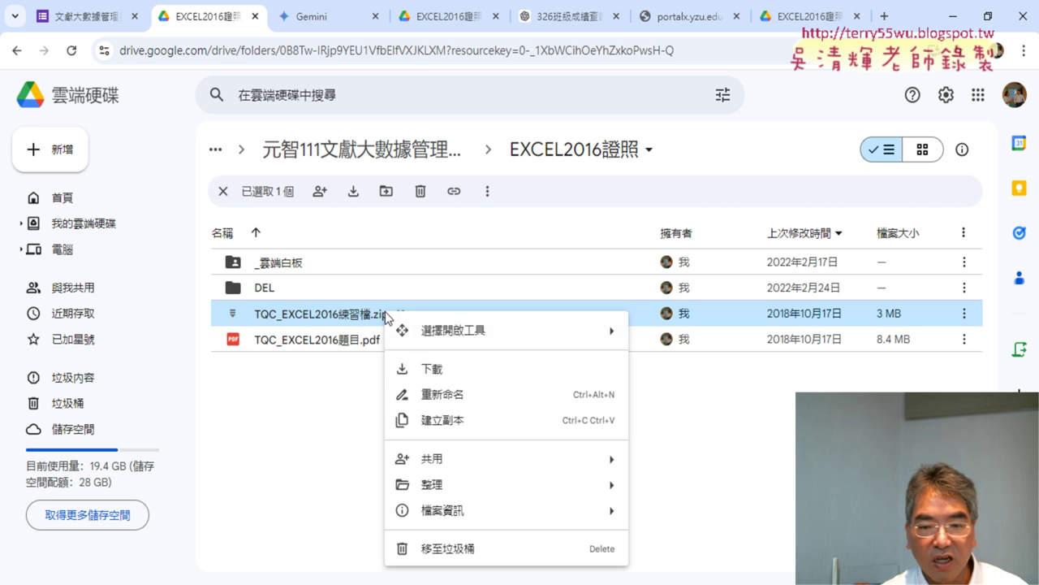
click(439, 378)
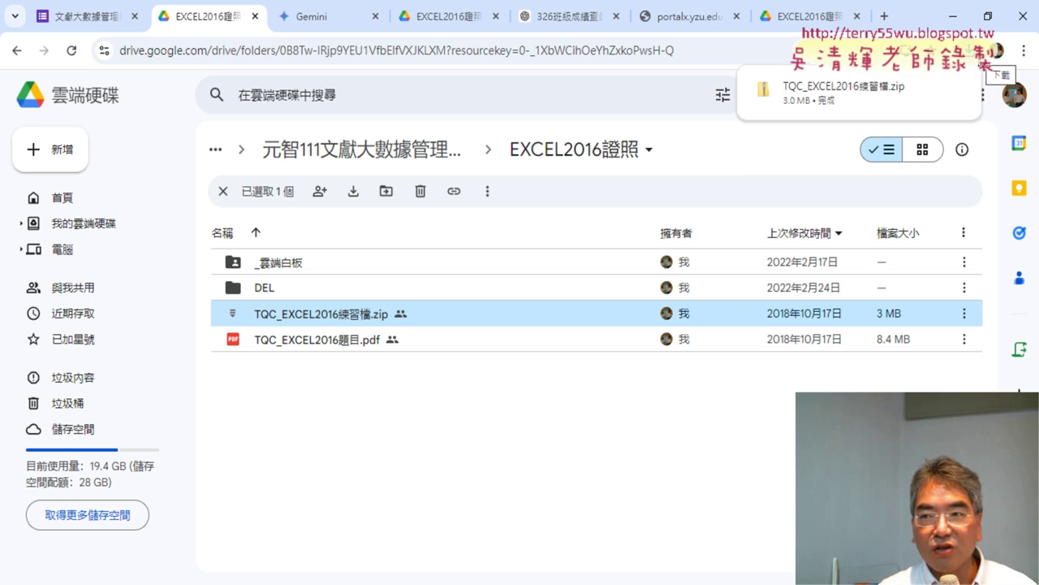
Minimize the browser and clear the open folder windows off the desktop.
click(954, 17)
click(958, 16)
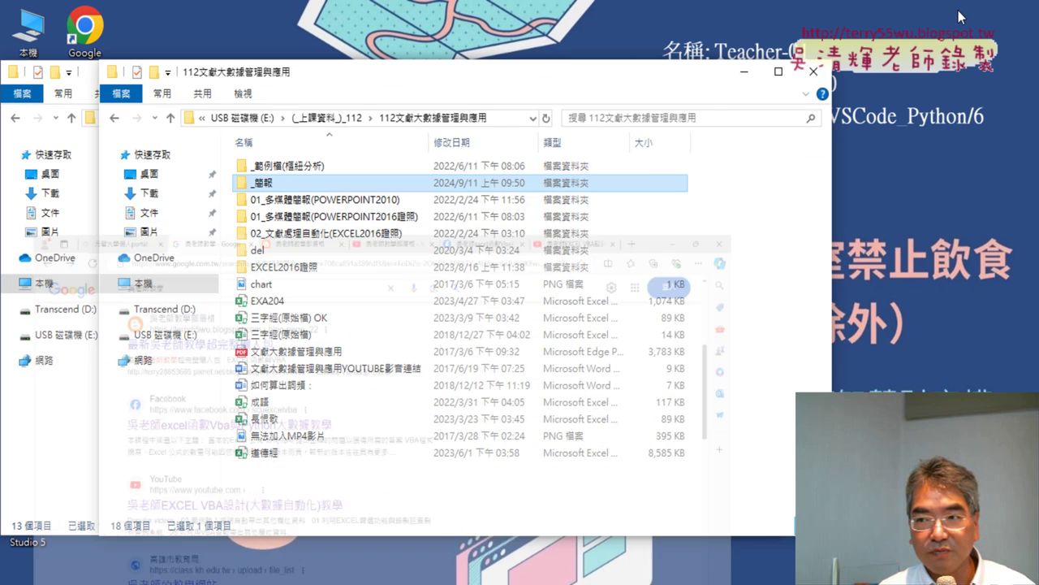
click(744, 71)
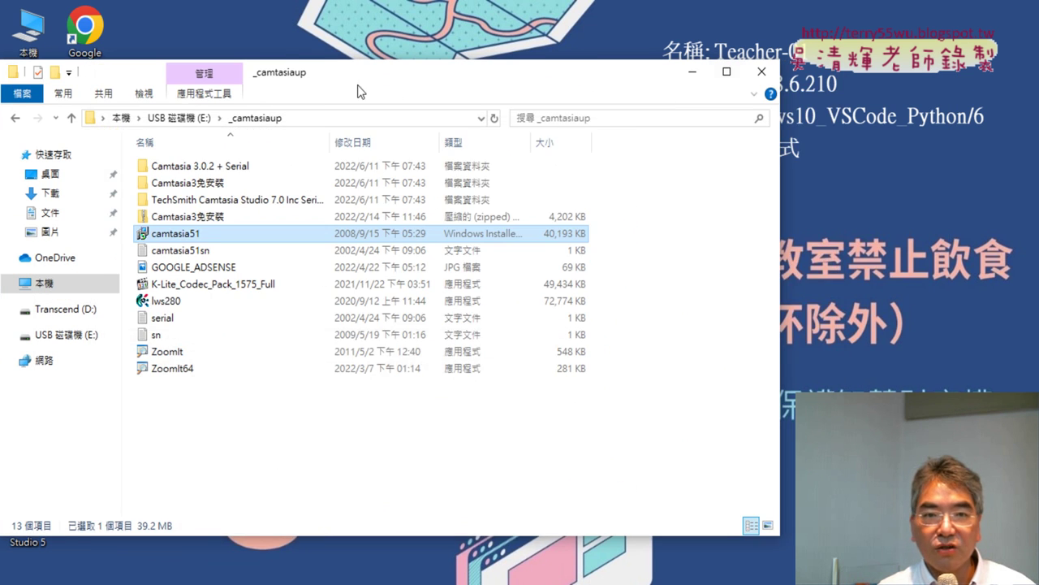
drag(360, 91, 531, 92)
click(902, 73)
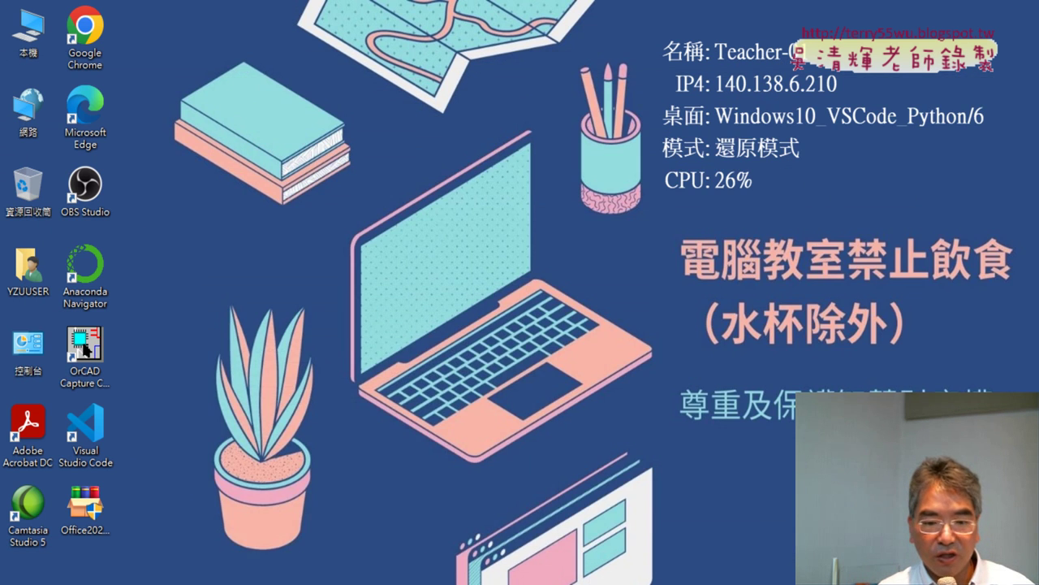
Open the downloaded zip and drag the TQC_EXCEL2016練習檔 folder onto the desktop.
key(alt+Tab)
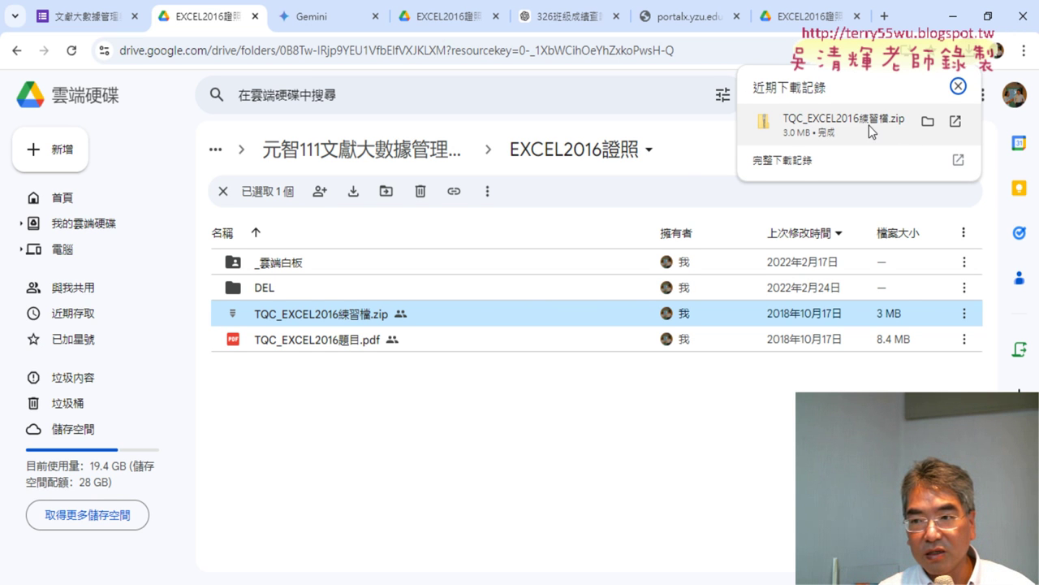
click(869, 125)
click(950, 16)
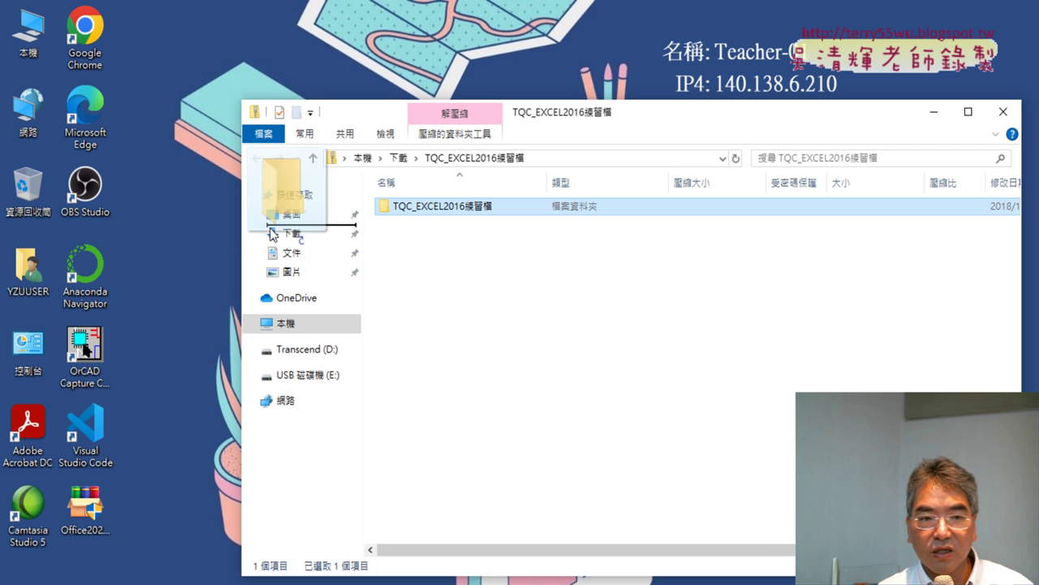
drag(404, 213, 169, 556)
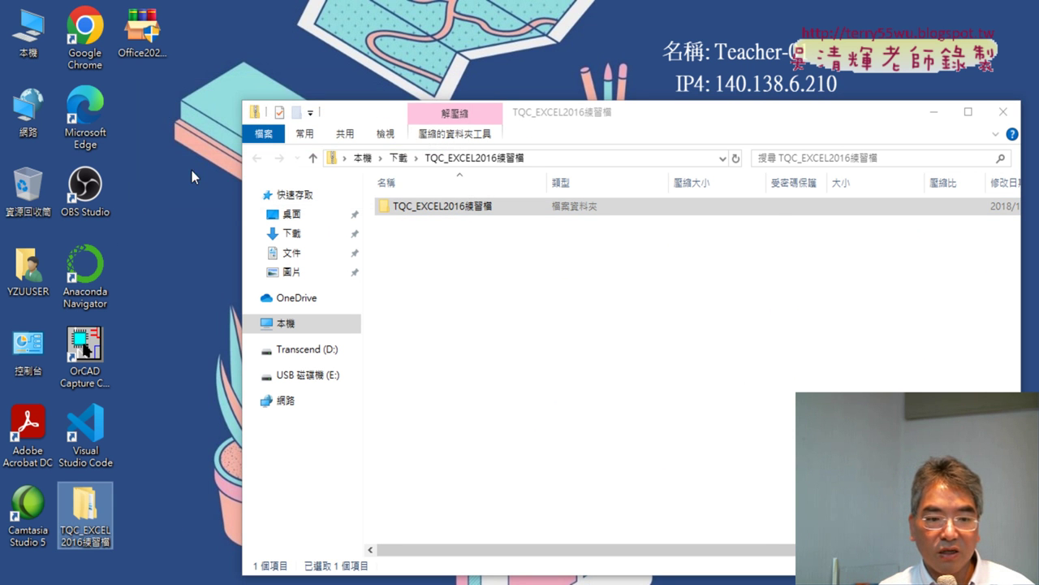
Open the extracted practice folder, enter folder 102, and launch EXD01 in Excel.
double_click(85, 505)
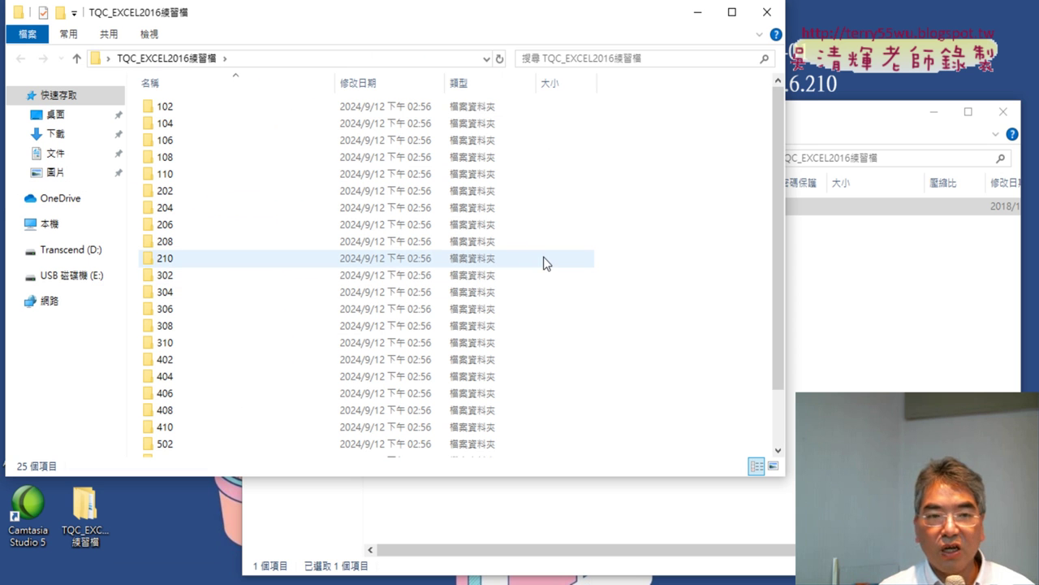
scroll(574, 252, down, 2)
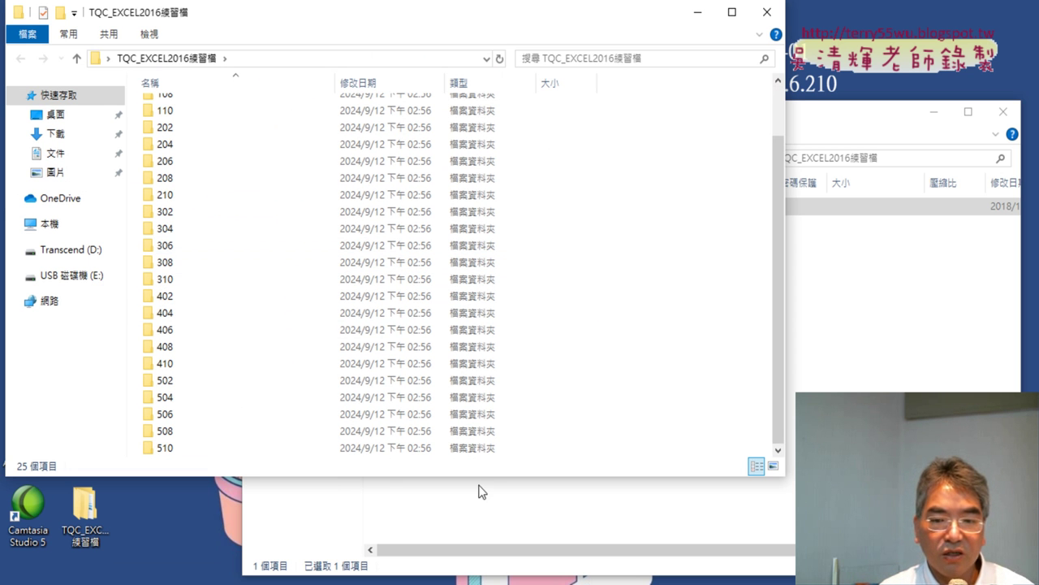
drag(480, 477, 480, 566)
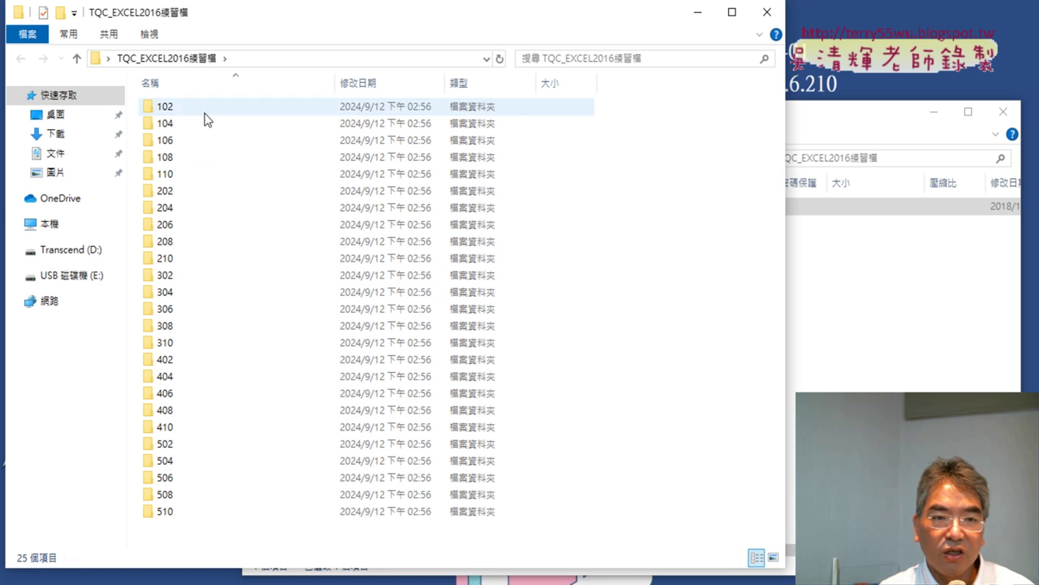
mouse_move(624, 106)
mouse_down()
mouse_move(267, 159)
mouse_move(216, 179)
mouse_up()
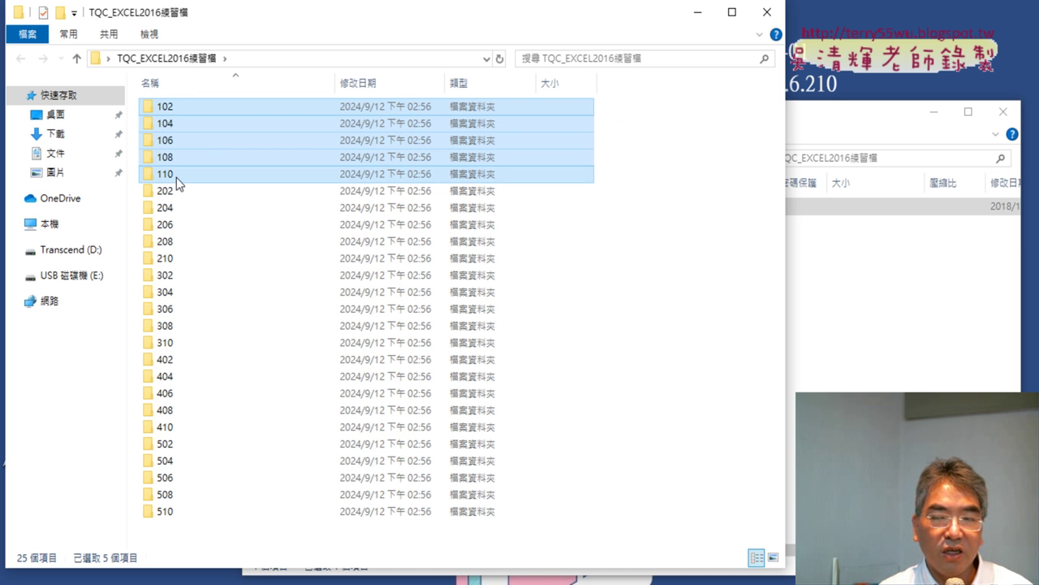
click(171, 534)
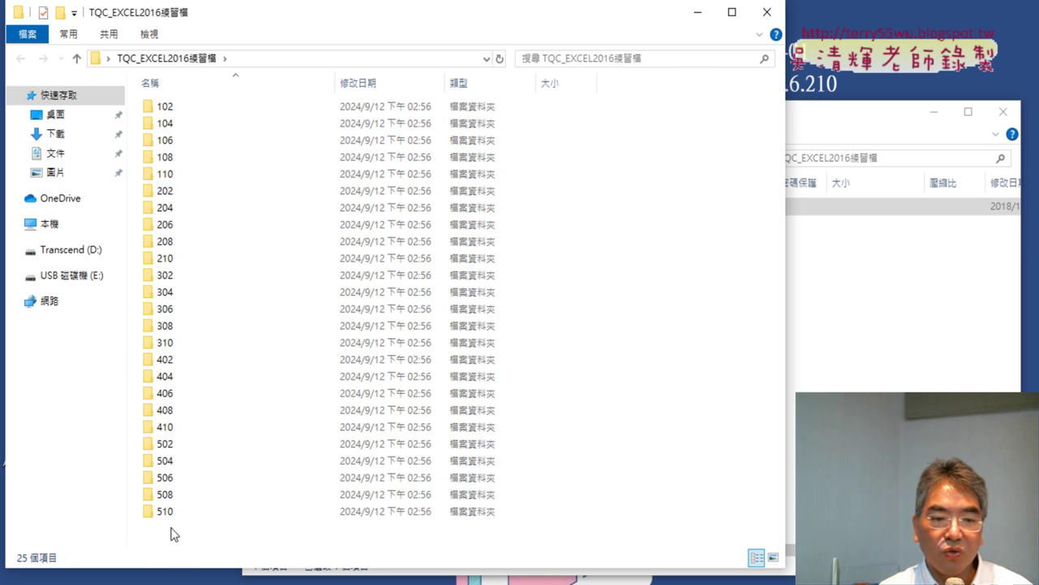
double_click(195, 110)
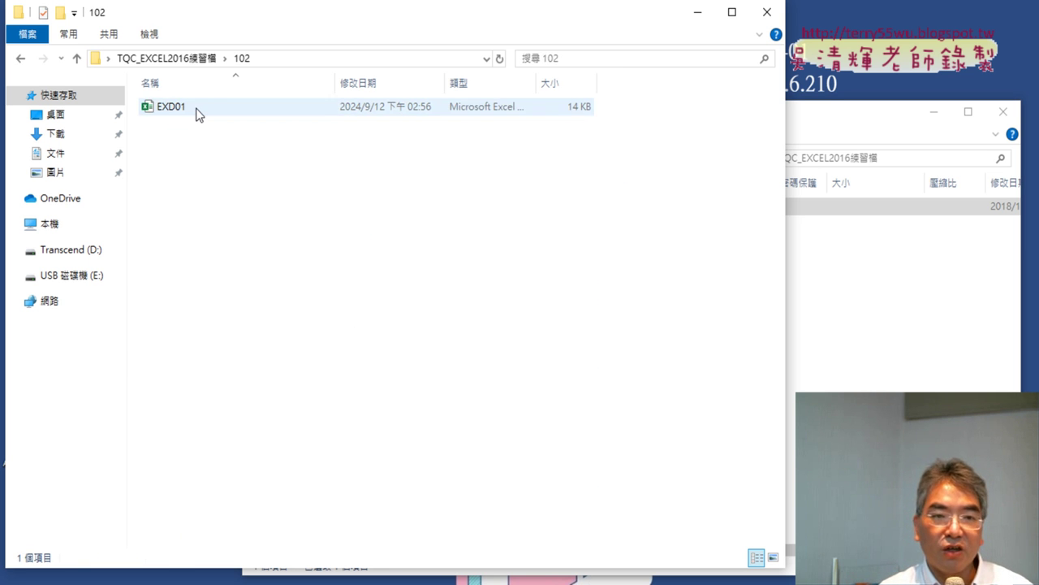
click(167, 113)
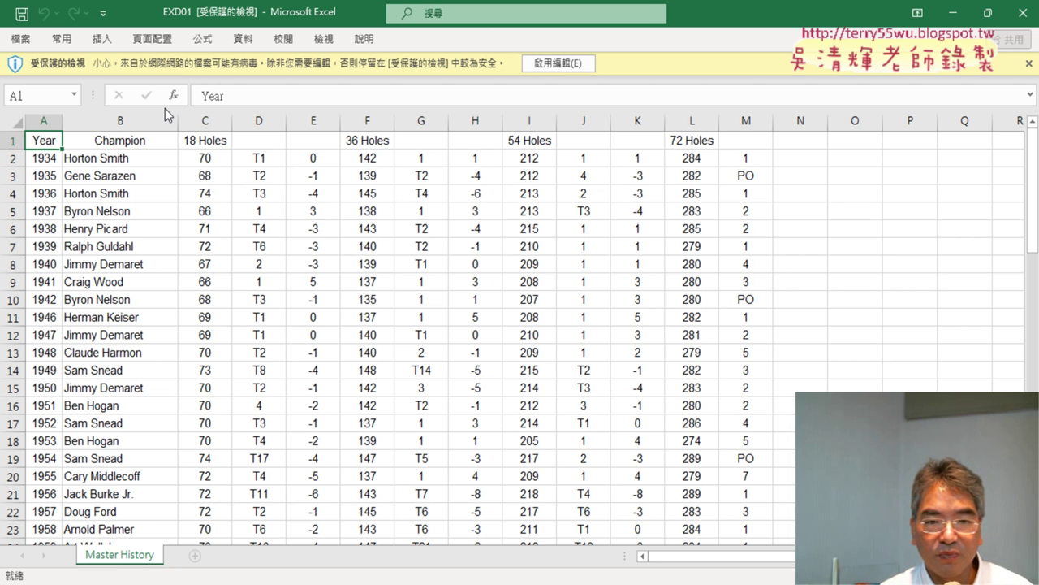
Enable editing on the folder 102 EXD01 workbook and scroll through its data.
click(569, 64)
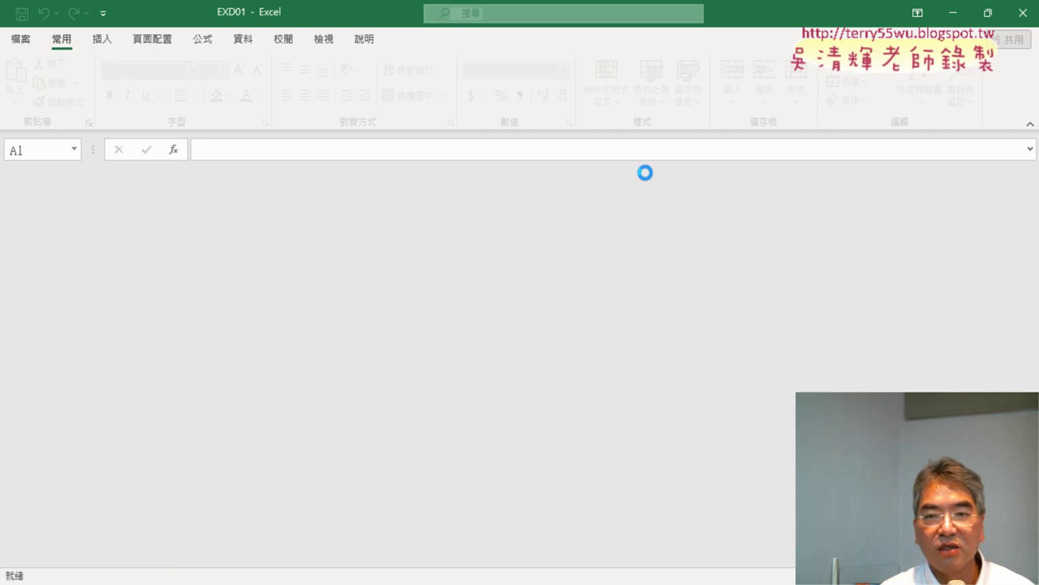
scroll(790, 395, down, 4)
scroll(790, 395, down, 6)
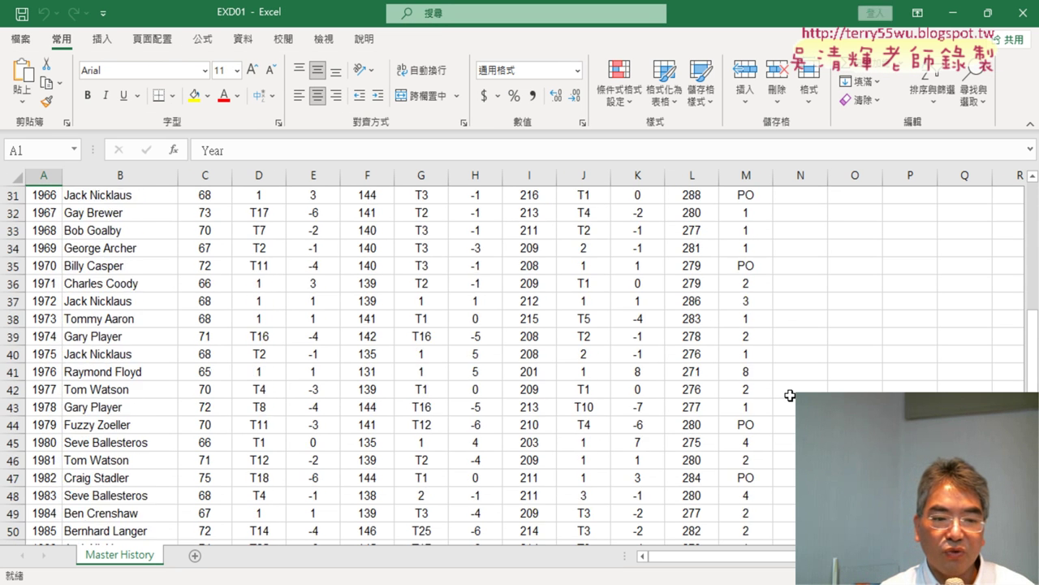
scroll(790, 395, down, 5)
scroll(790, 396, up, 10)
scroll(790, 396, up, 5)
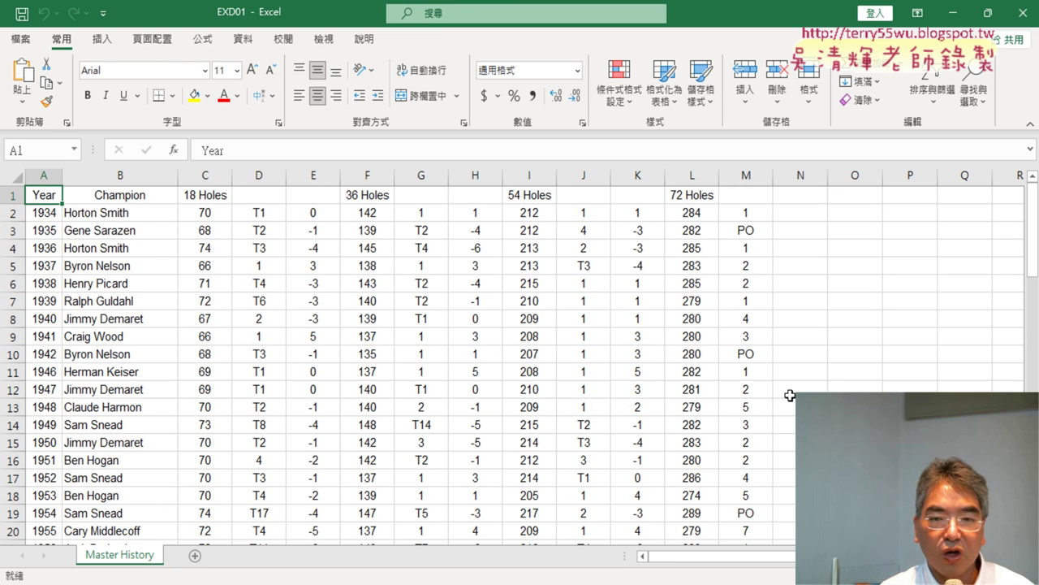
Close the folder 102 workbook and open folder 104's EXD01 with editing enabled.
click(1027, 24)
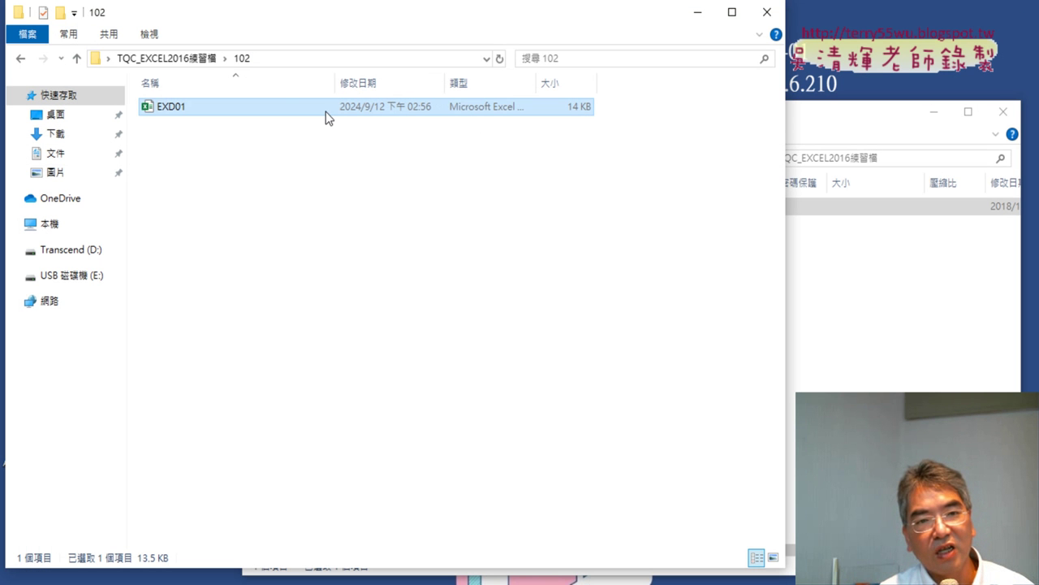
click(203, 61)
click(171, 125)
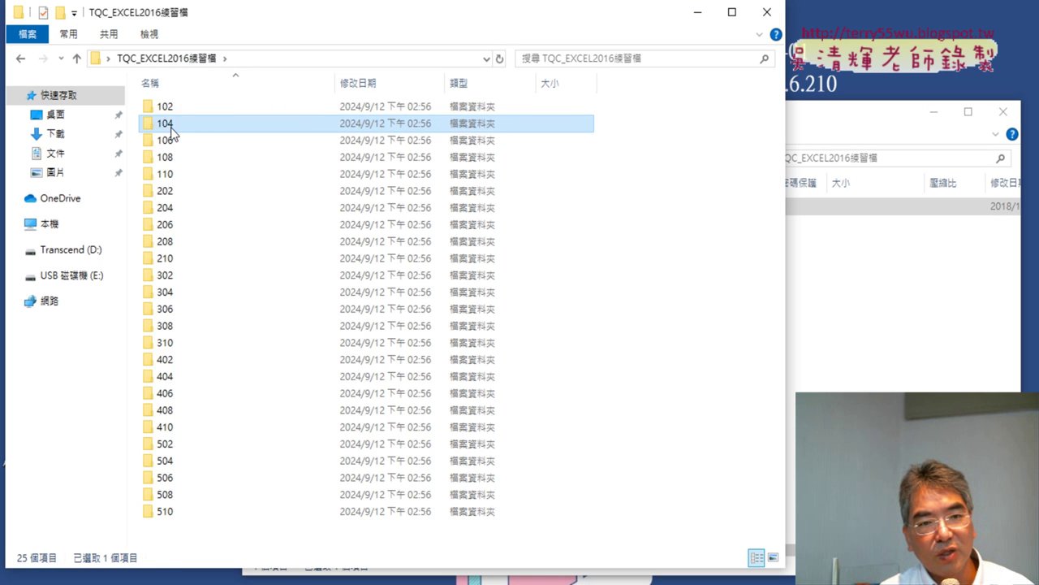
double_click(172, 126)
double_click(187, 107)
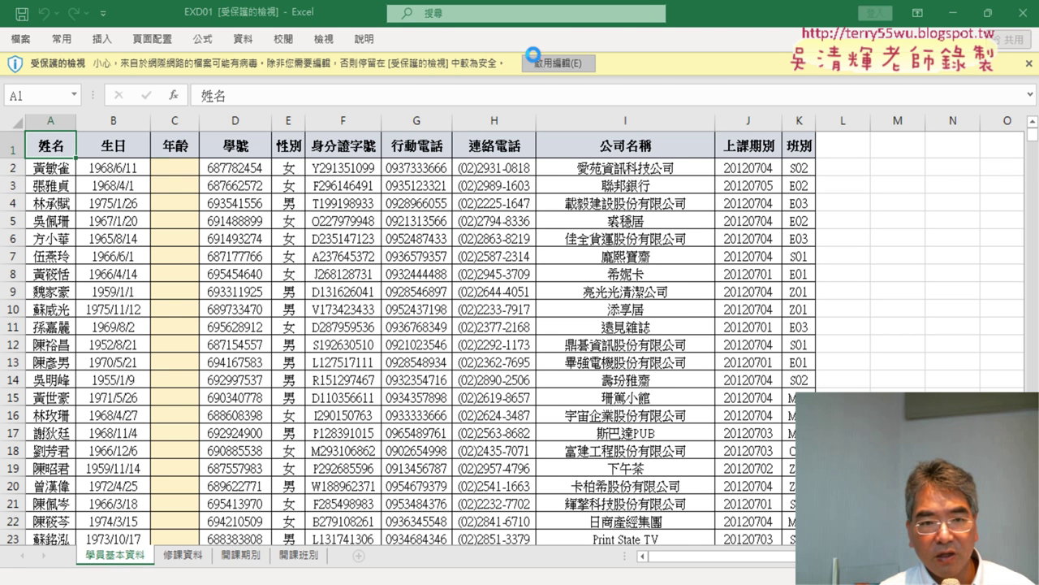
click(534, 55)
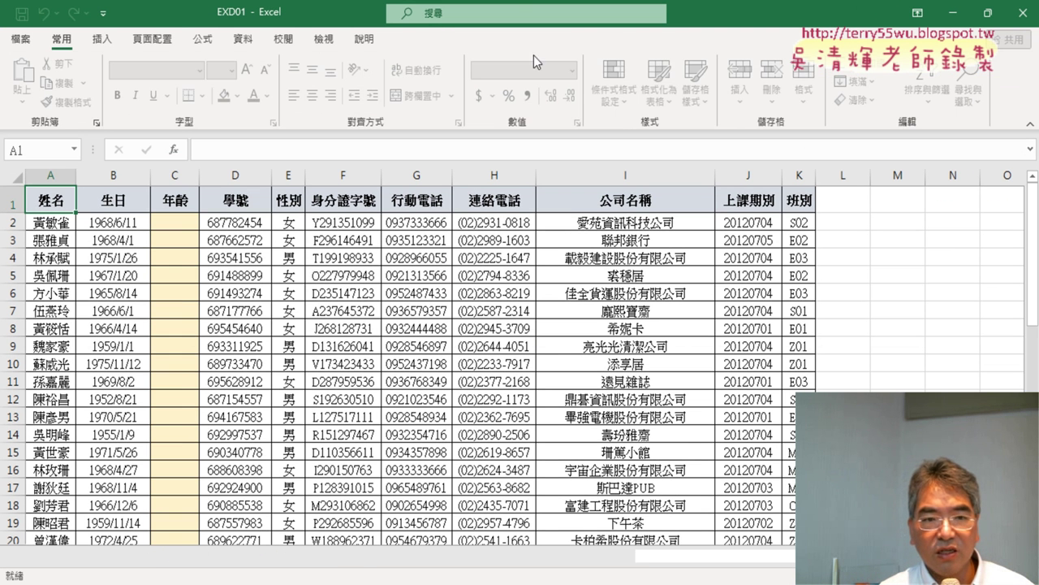
Select cell C2, widen the 年齡 column C, and switch to Chrome.
click(176, 224)
drag(198, 175, 209, 171)
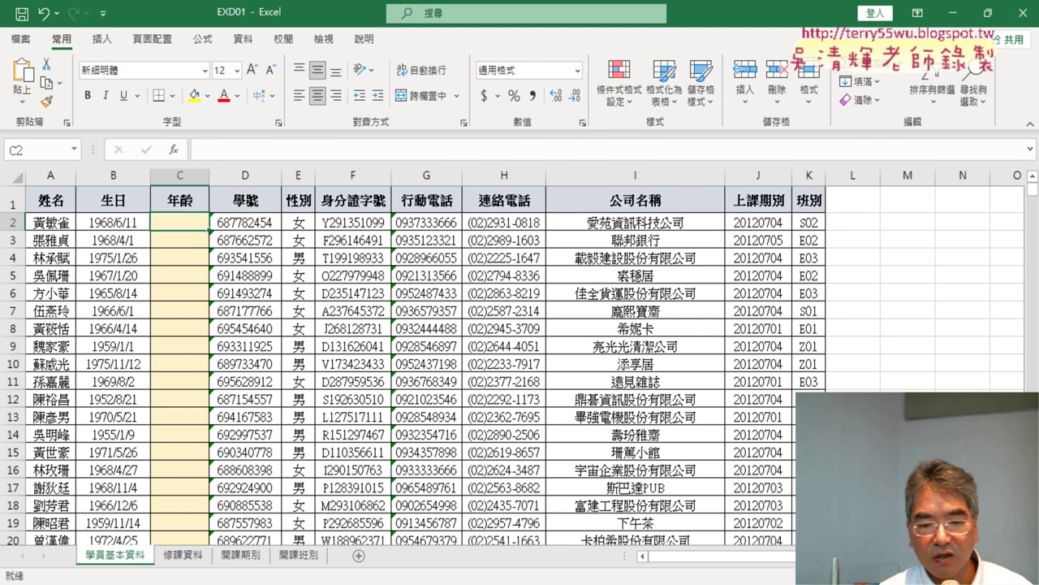
key(alt+Tab)
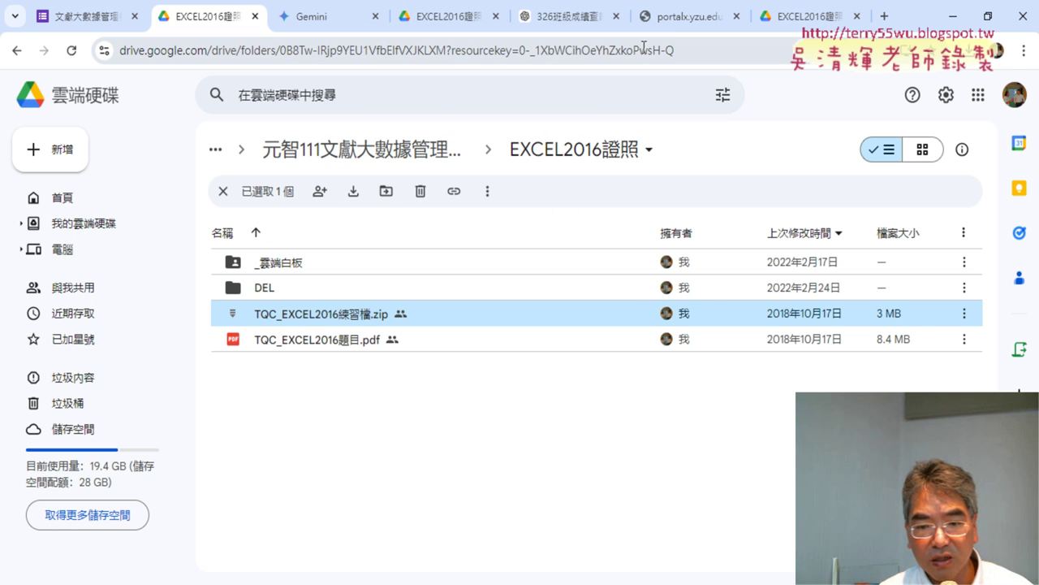
Bring up the TQC_EXCEL2016題目.pdf preview in the rightmost Google Drive tab.
click(684, 18)
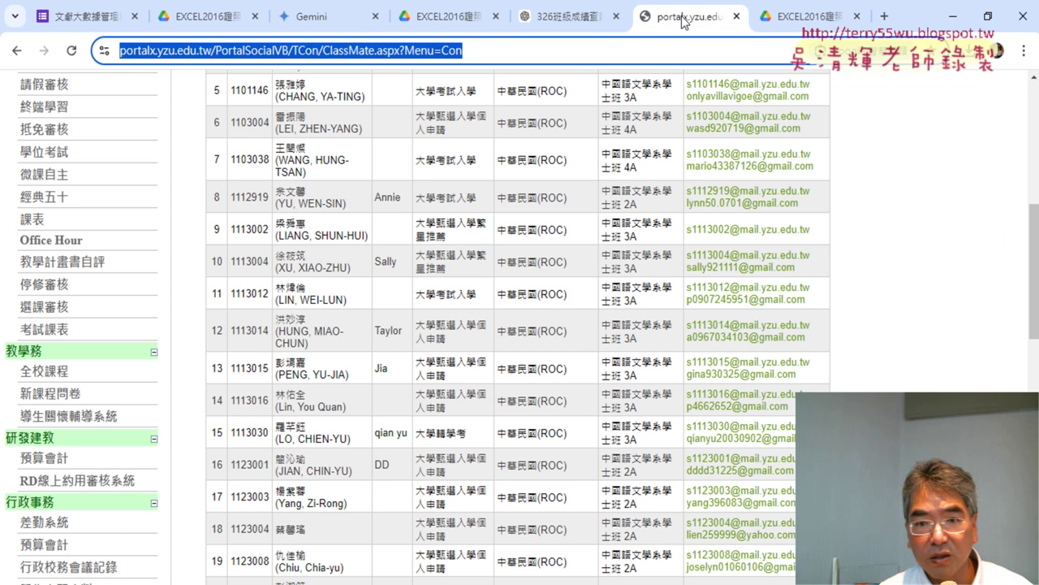
click(795, 16)
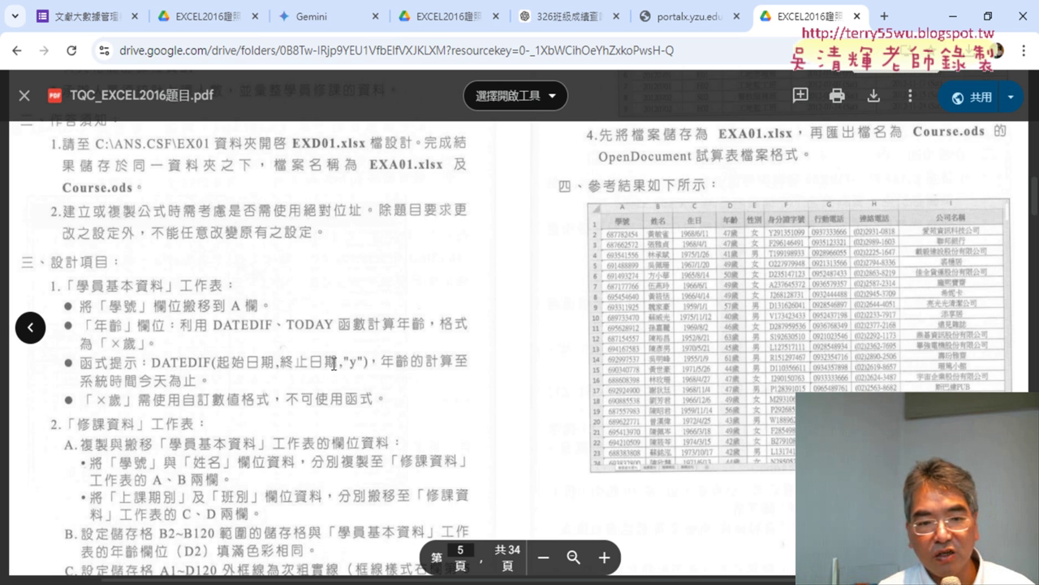
scroll(332, 363, down, 3)
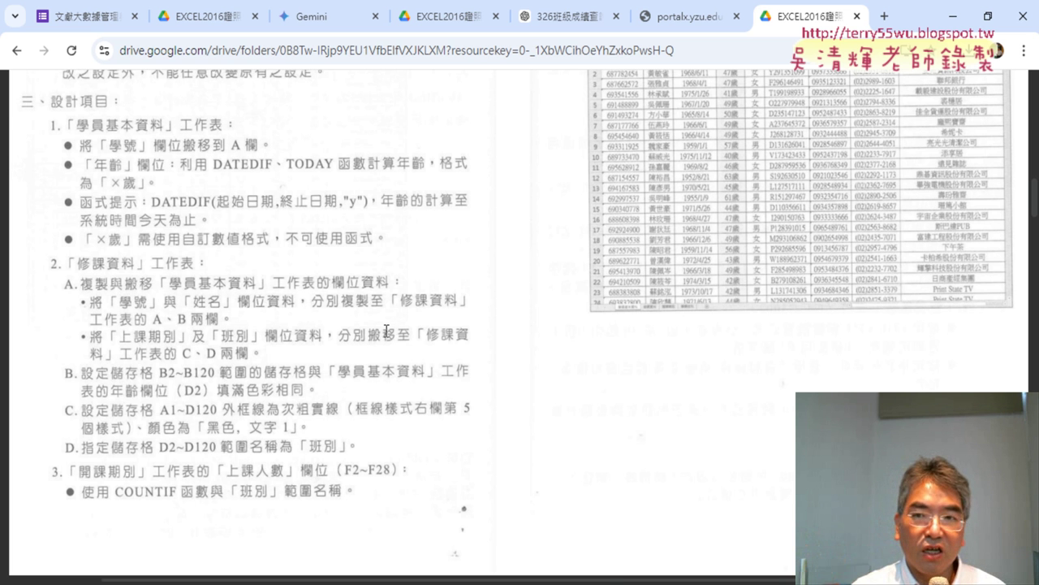
Switch from Chrome back to the EXD01 workbook in Excel.
key(alt+Tab)
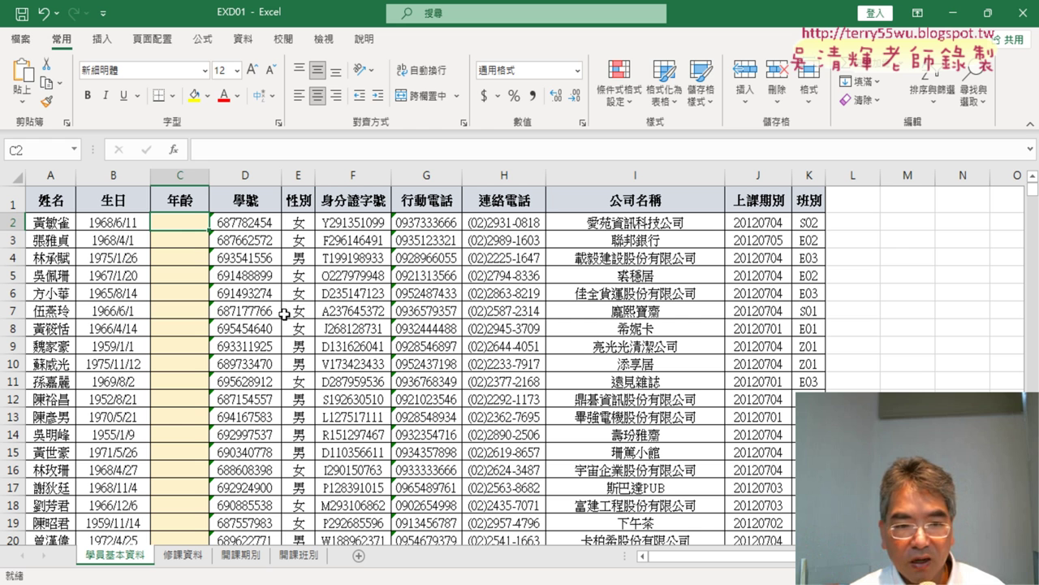